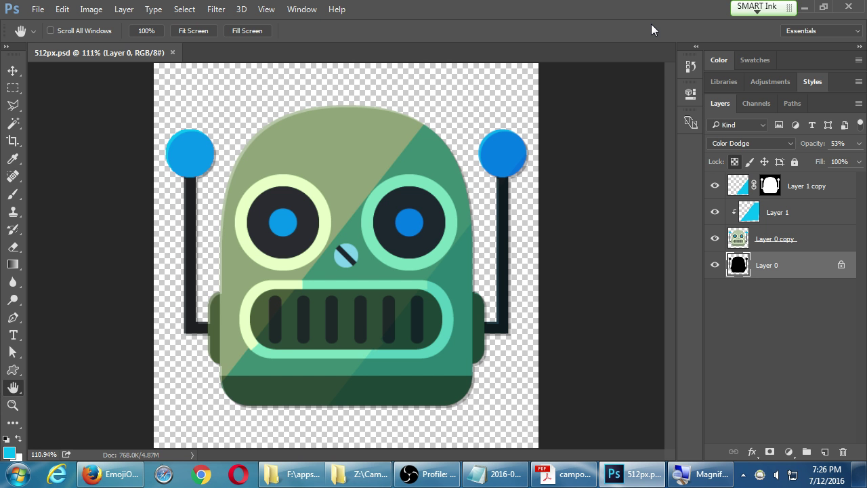
Step: View the robot artwork at 100%, consult the app icon requirements in the Acrobat PDF, and return to Photoshop
key(ctrl+1)
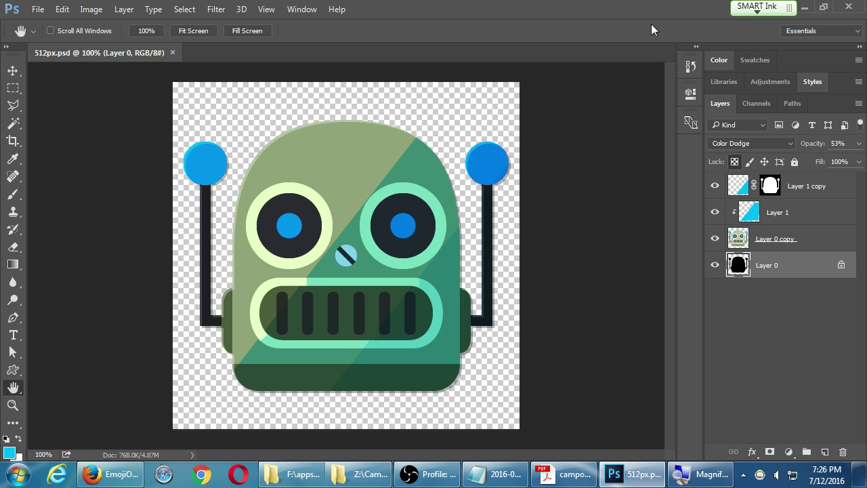
click(556, 473)
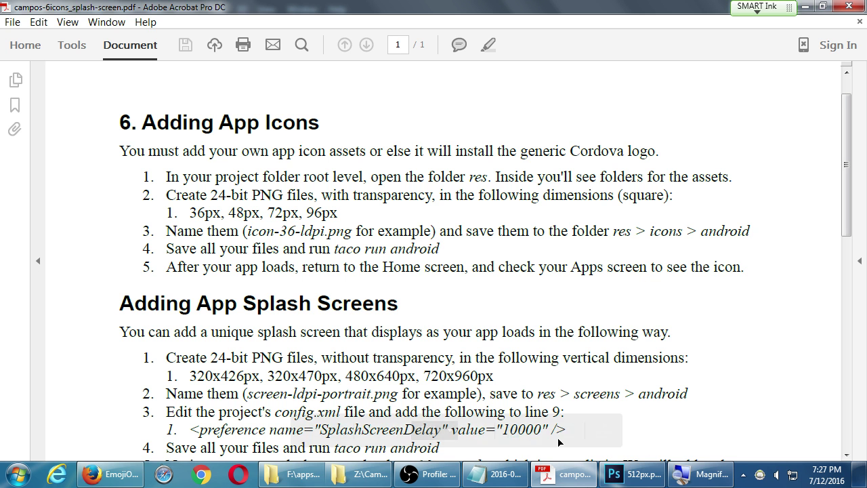
click(633, 474)
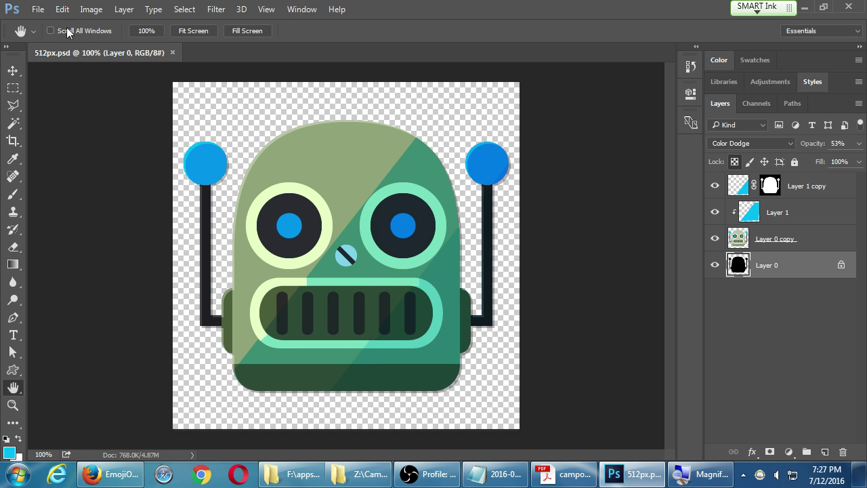
Step: Start a Save for Web (Legacy) export of the robot image using the PNG-24 preset
click(38, 9)
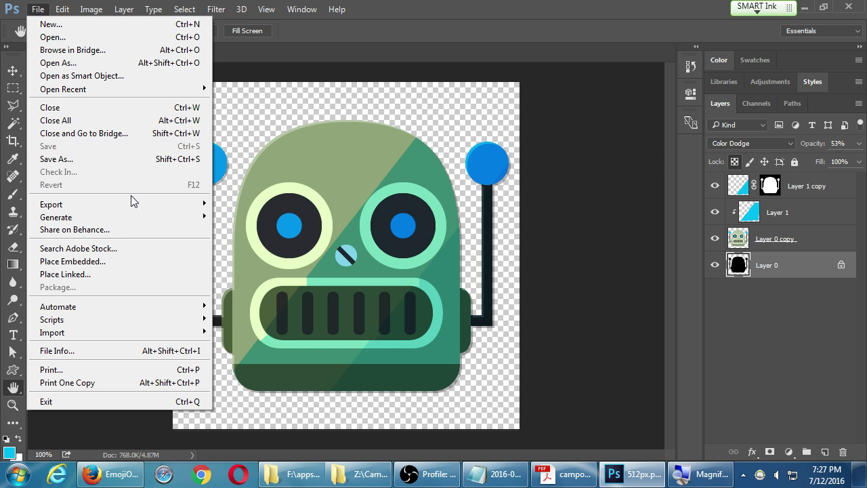
mouse_move(135, 202)
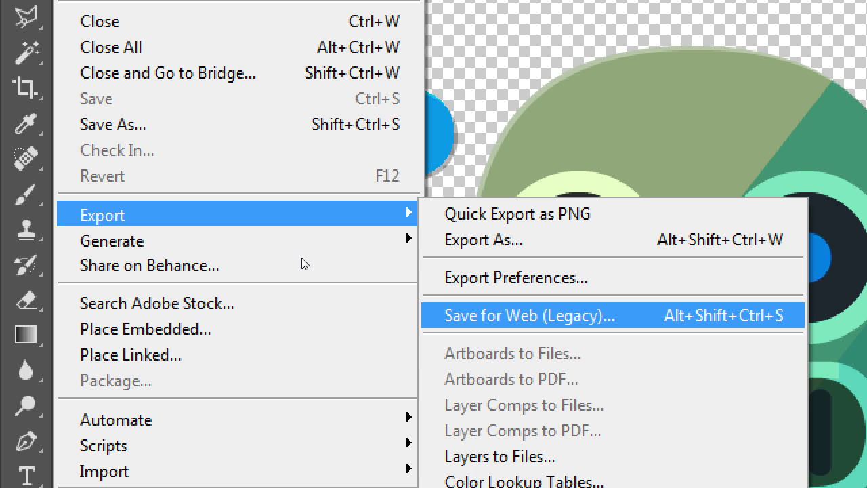
key(Return)
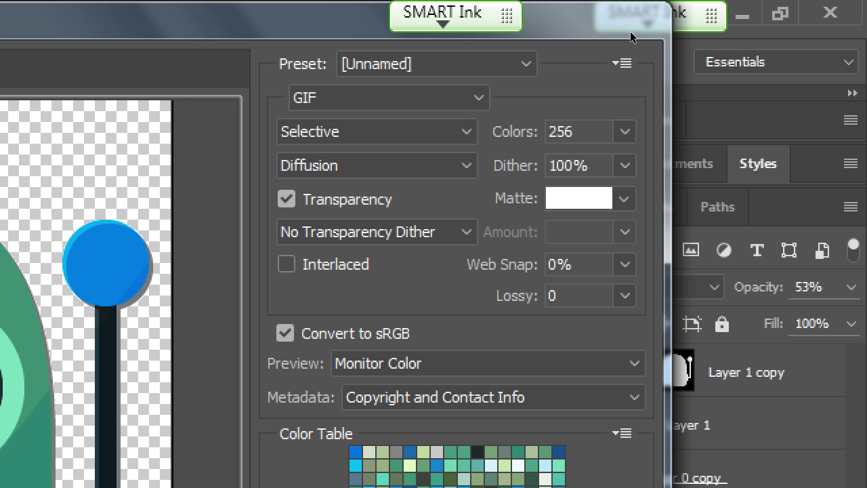
click(433, 63)
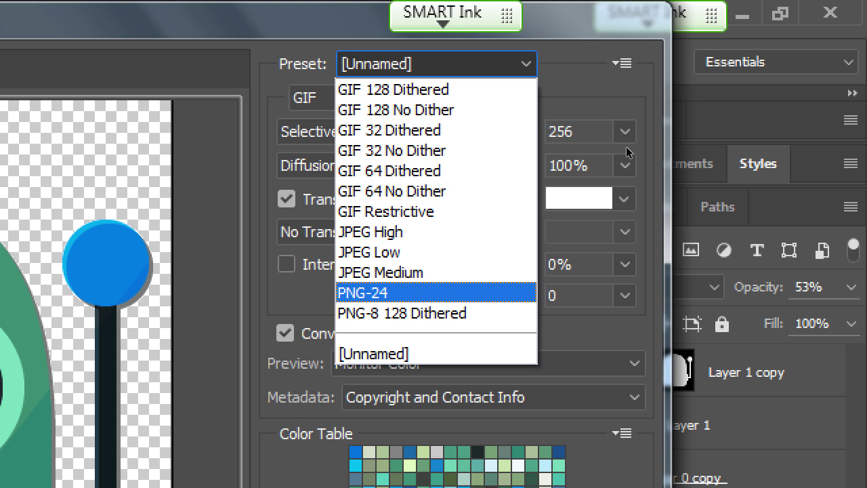
key(Return)
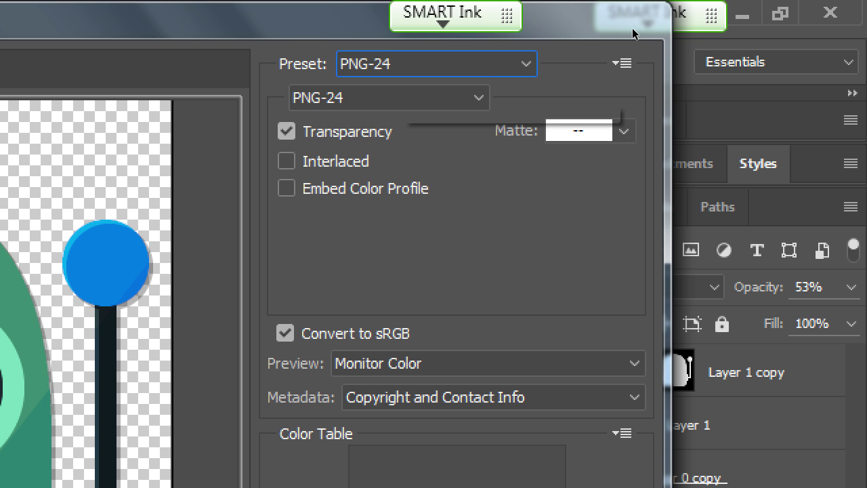
Step: Preview the export with the JPEG High preset to compare transparency, and switch back to PNG-24
key(alt+Down)
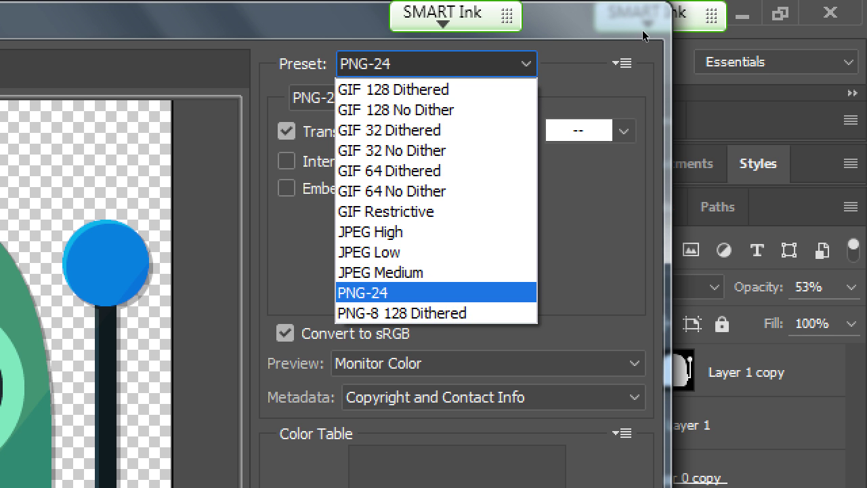
key(Down)
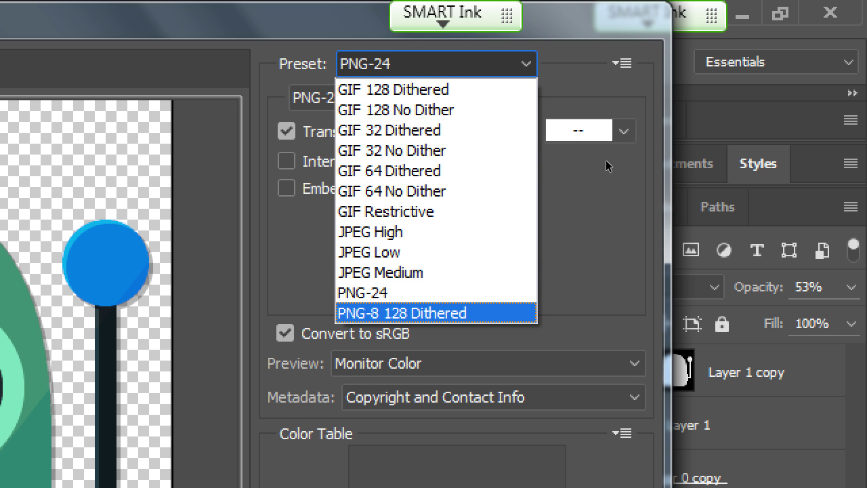
key(Up)
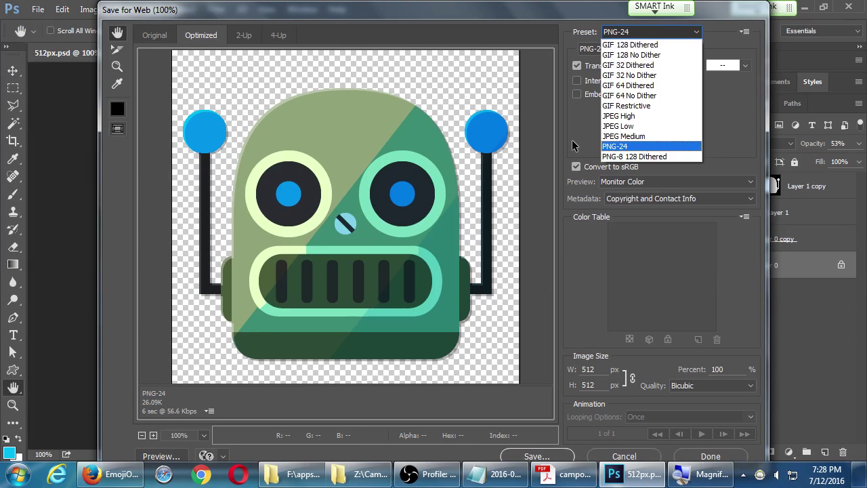
click(273, 287)
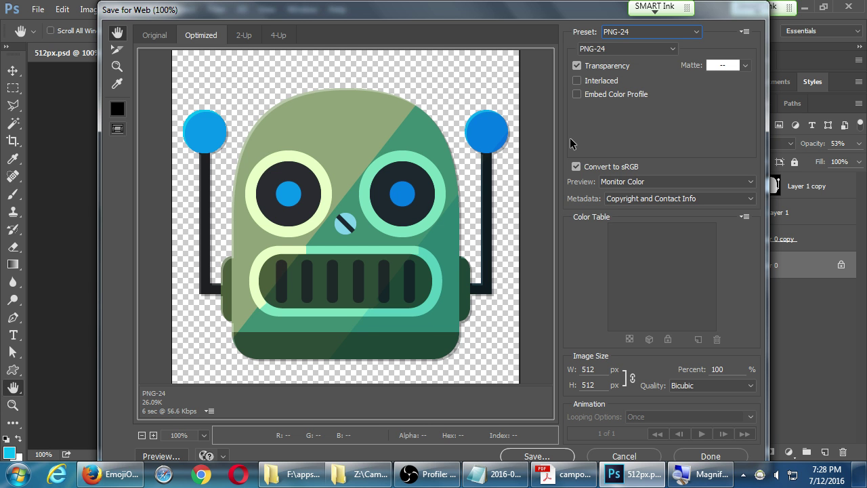
click(682, 31)
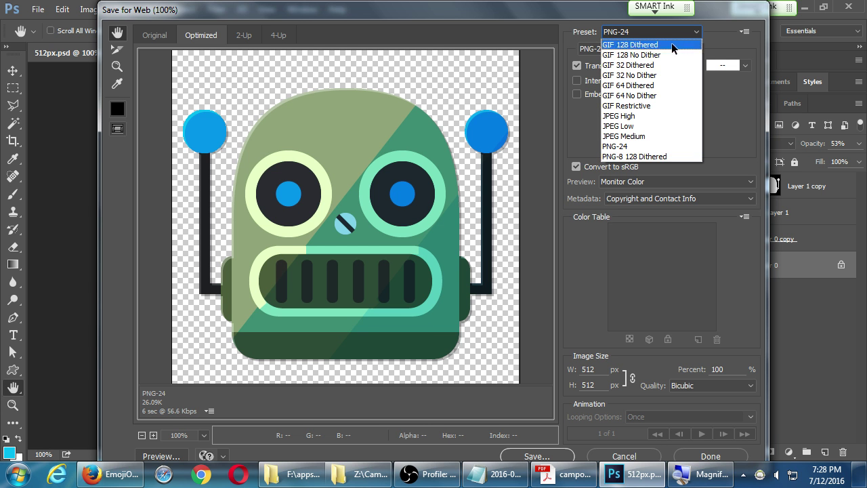
click(629, 116)
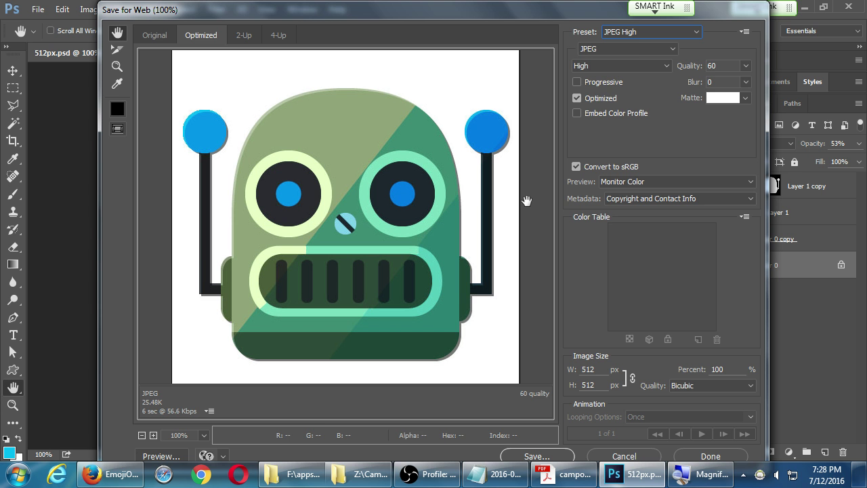
click(650, 34)
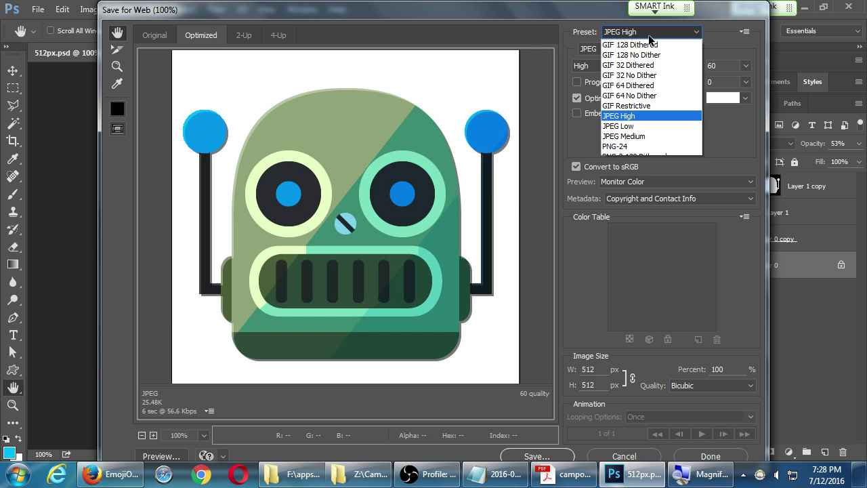
click(633, 146)
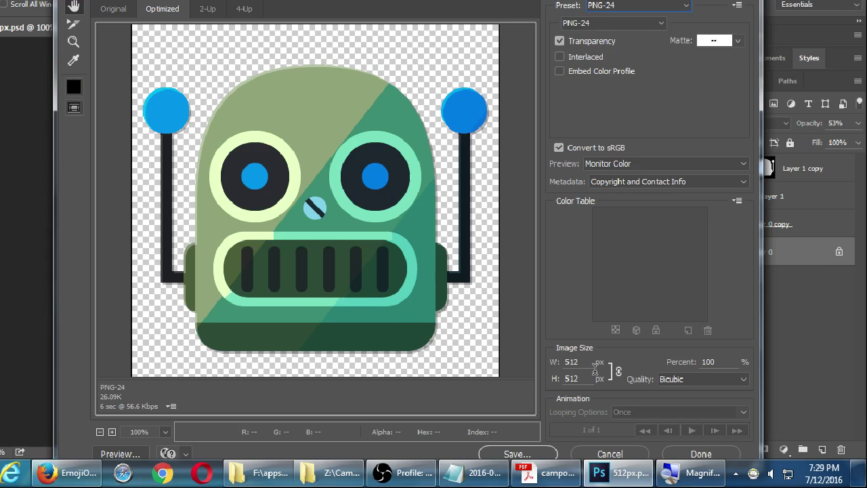
Step: Check the required icon dimensions in the Acrobat PDF and set the Photoshop export's image size to 96 by 96 px
key(alt+Tab)
key(alt+Tab)
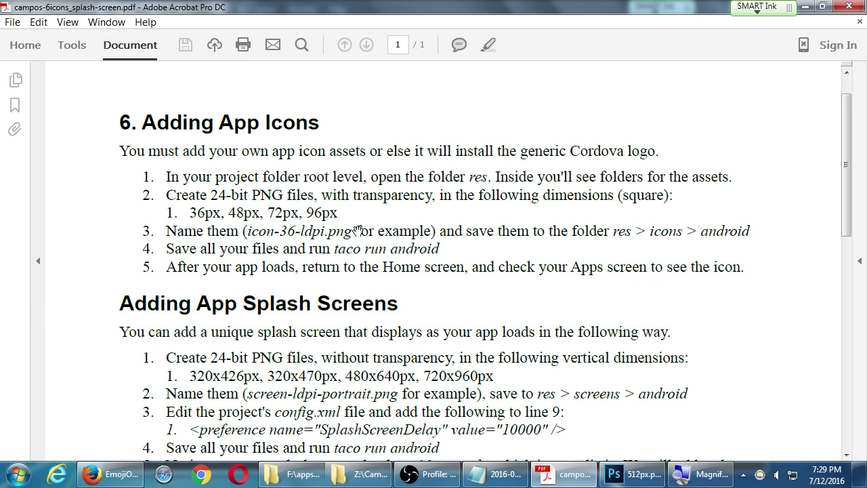
key(alt+Tab)
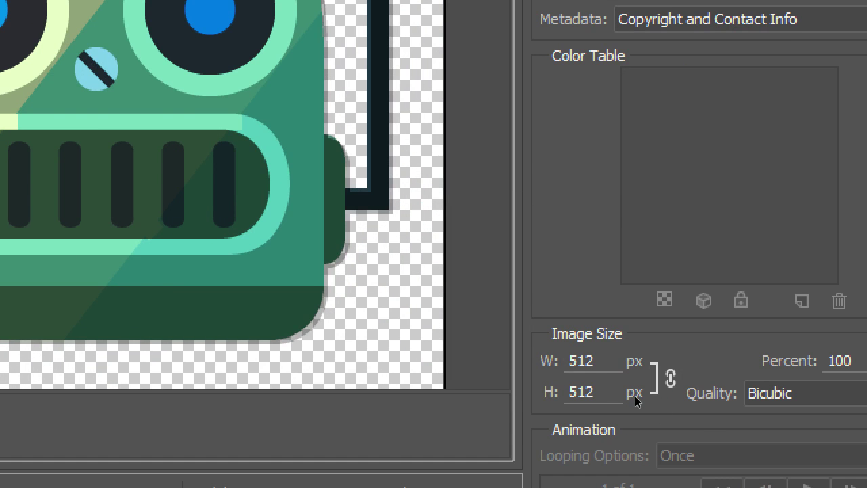
double_click(592, 364)
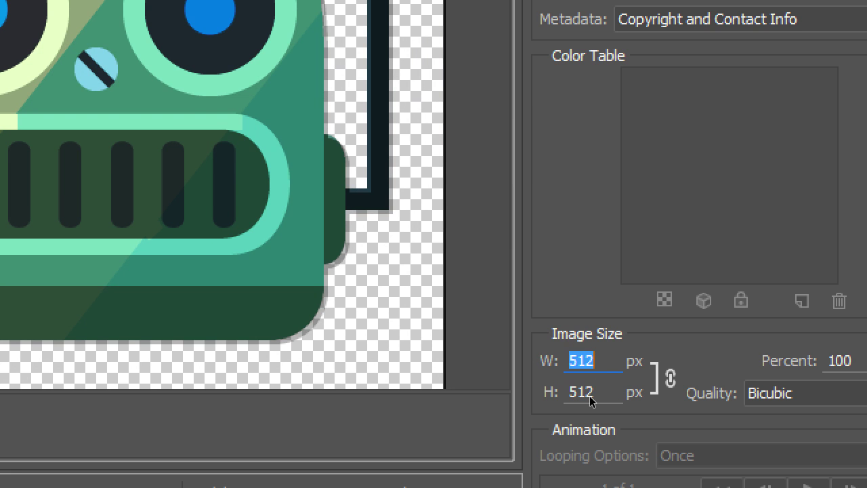
text(96)
key(Tab)
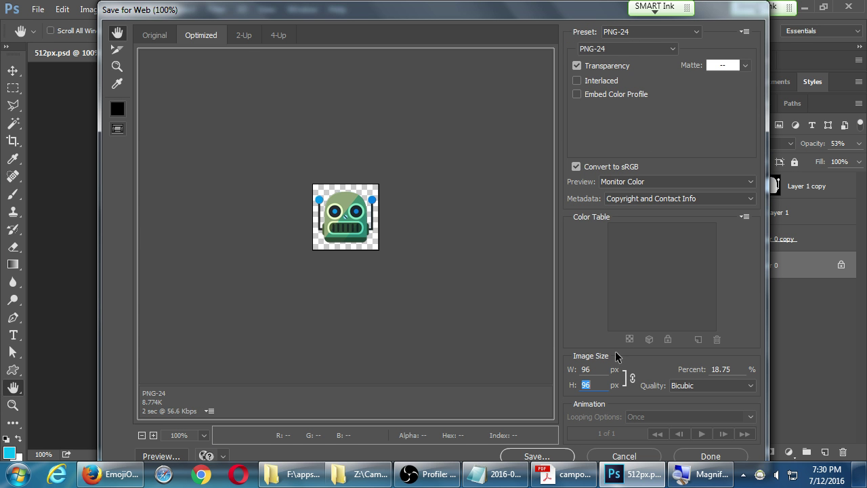
Step: Start saving the optimized image and choose the F: drive folder apps > template 2016-07-12 > res > icons > android
click(556, 456)
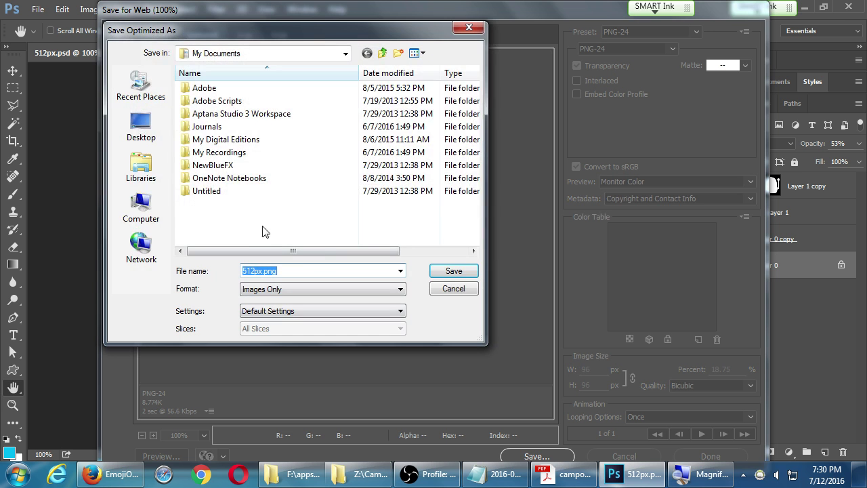
click(158, 214)
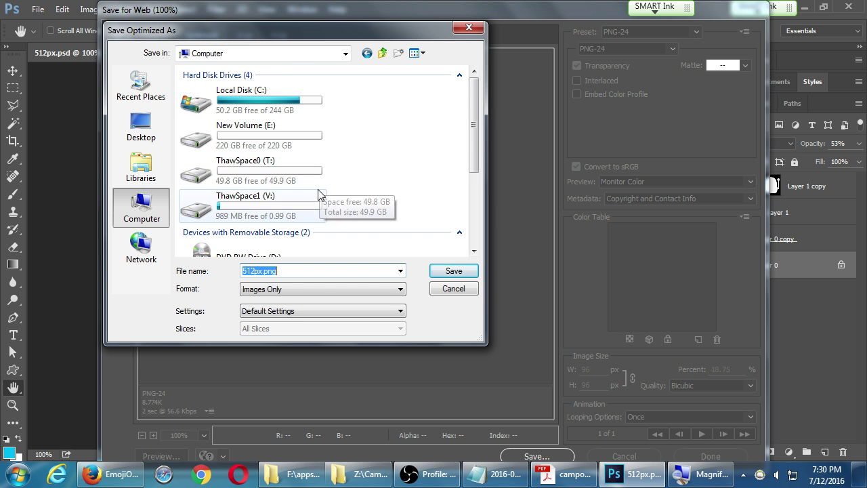
scroll(476, 196, down, 3)
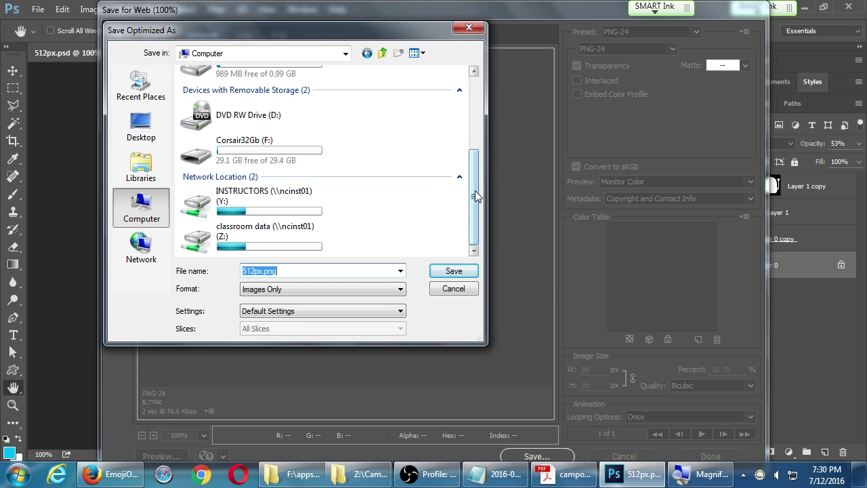
double_click(264, 157)
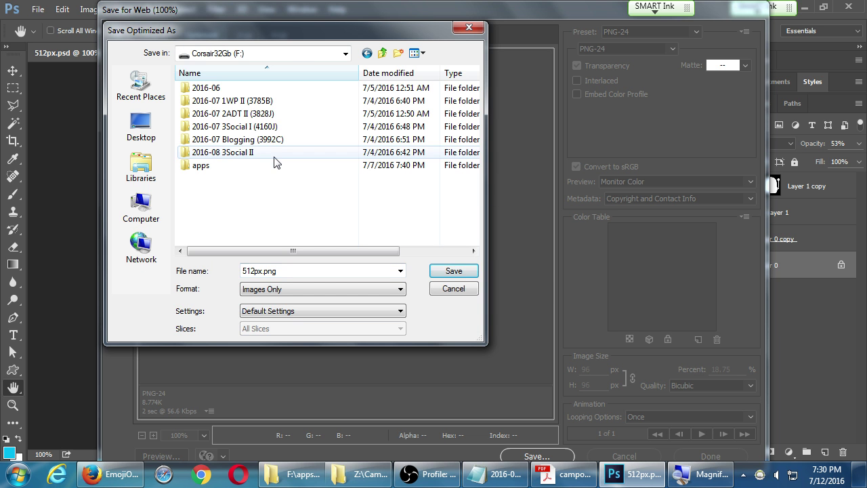
double_click(201, 169)
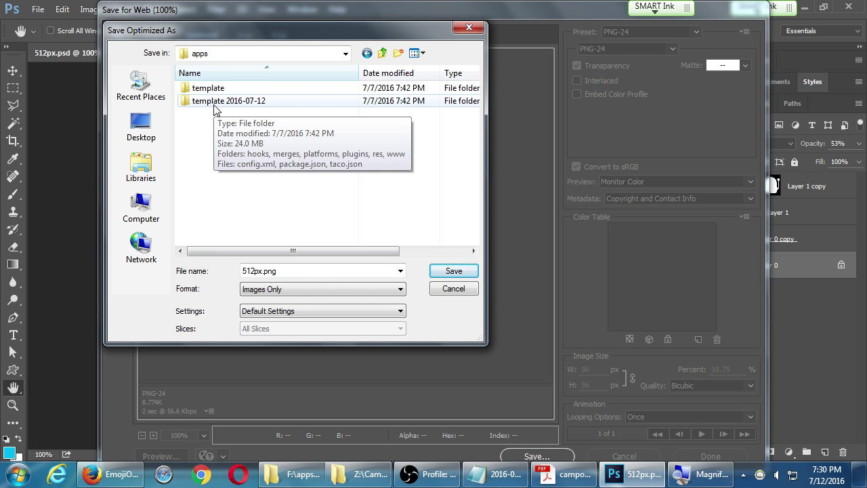
double_click(215, 108)
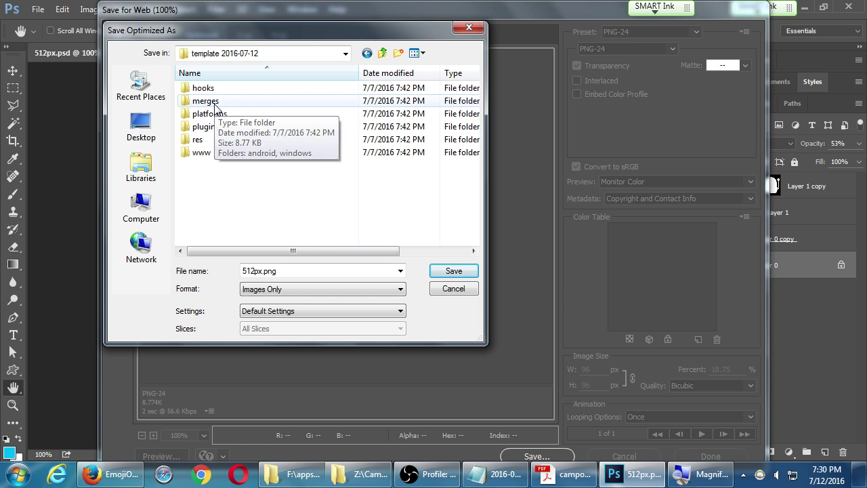
double_click(198, 140)
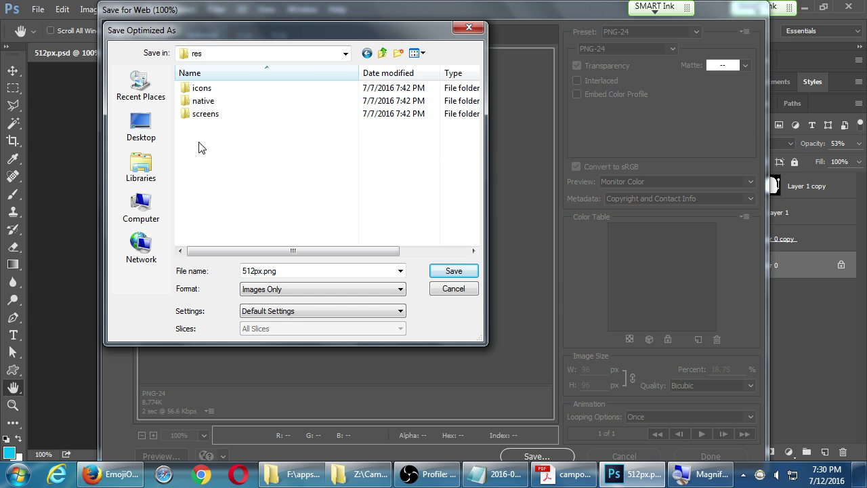
double_click(192, 89)
double_click(192, 90)
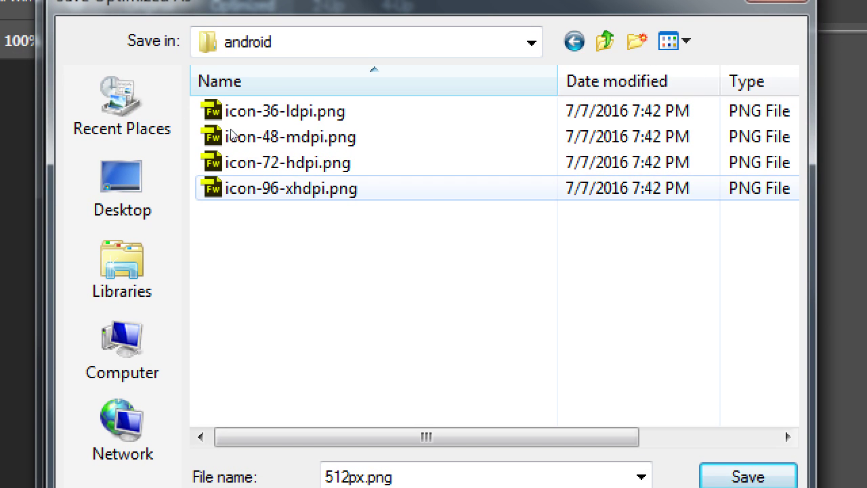
Step: Save the image as icon-96-xhdpi.png, replacing the existing file of that name
key(End)
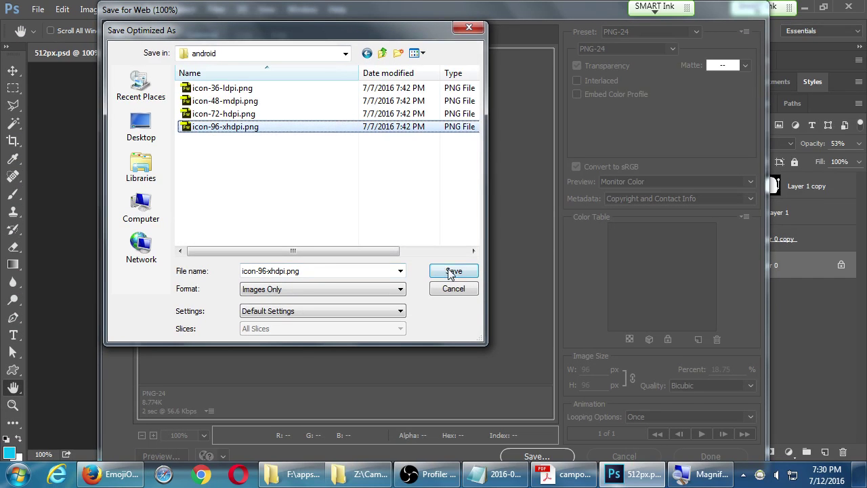
click(451, 271)
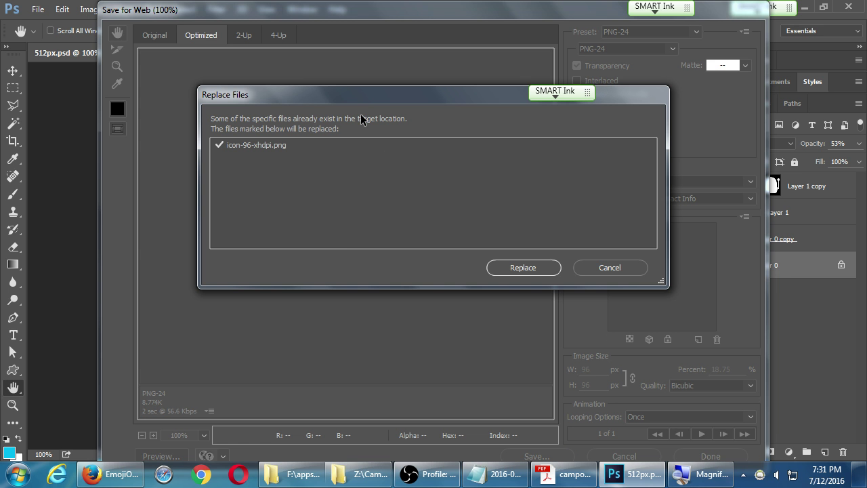
click(517, 271)
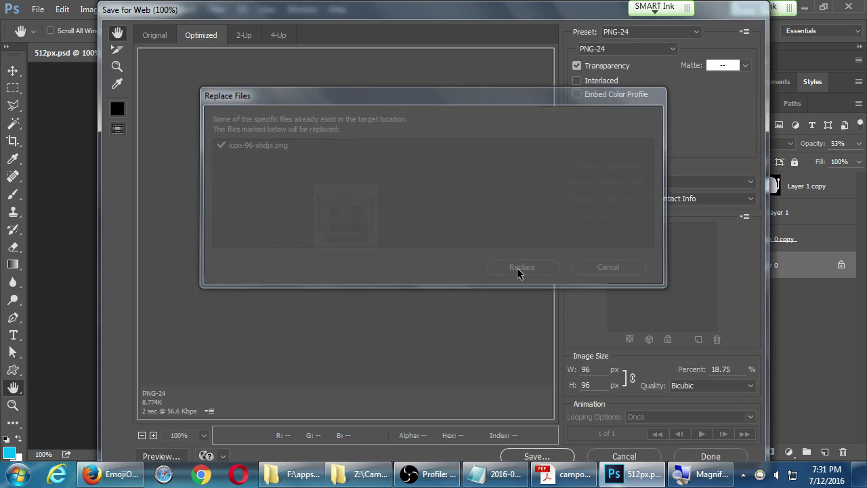
Step: Switch to Windows Explorer, open res > icons > android, and show the icon files as tiles to check the export
click(304, 477)
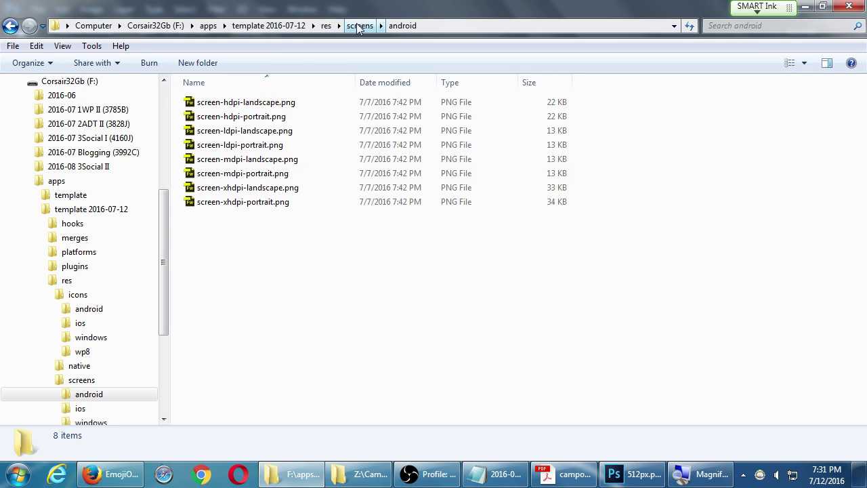
click(326, 26)
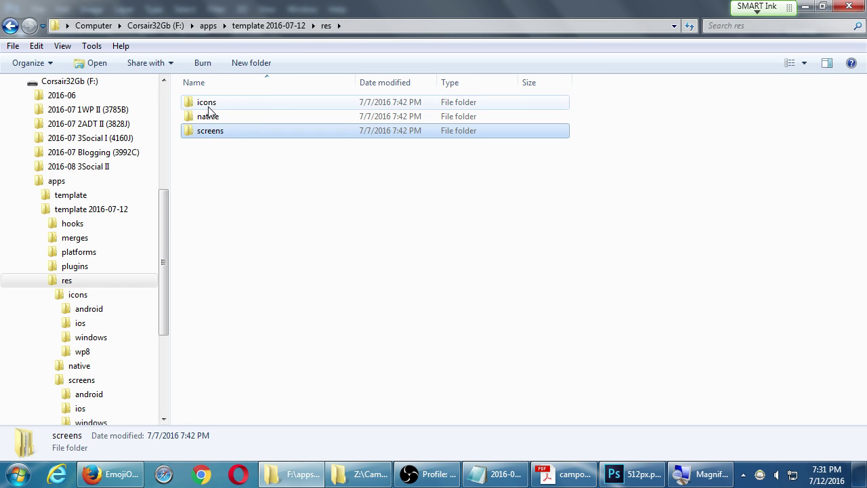
double_click(207, 103)
double_click(251, 102)
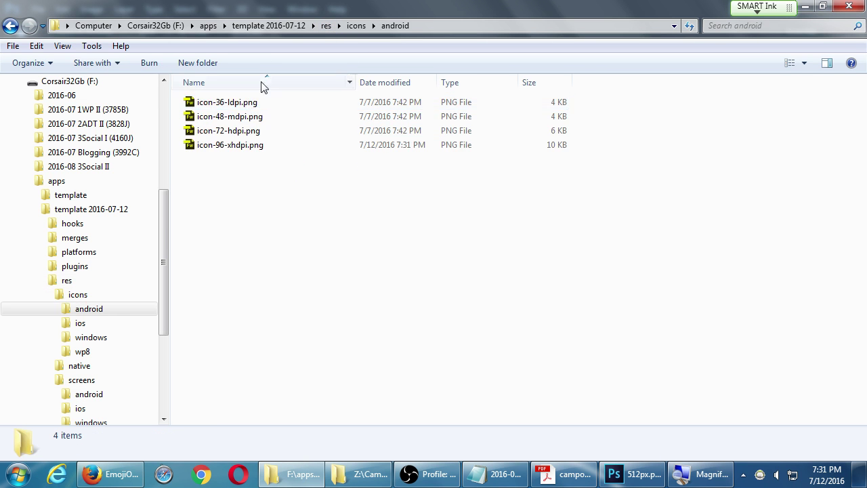
click(789, 63)
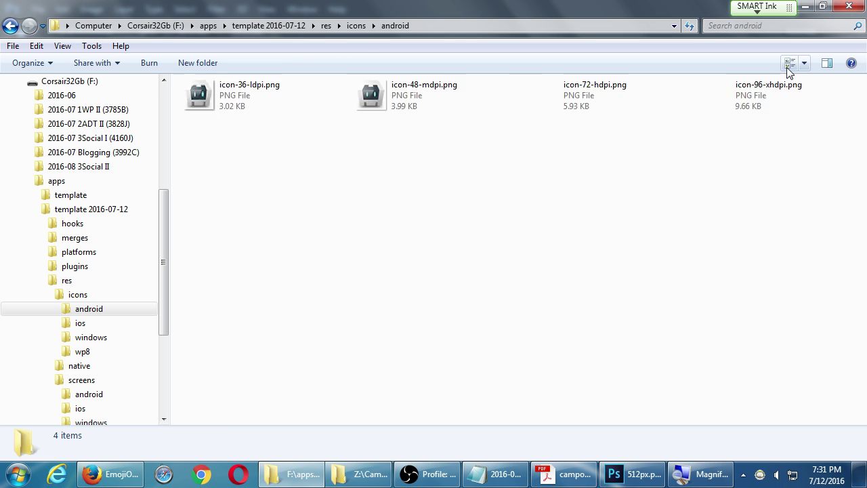
Step: Display the android icon files as thumbnails to check the exported 96 px icon
click(790, 63)
click(789, 63)
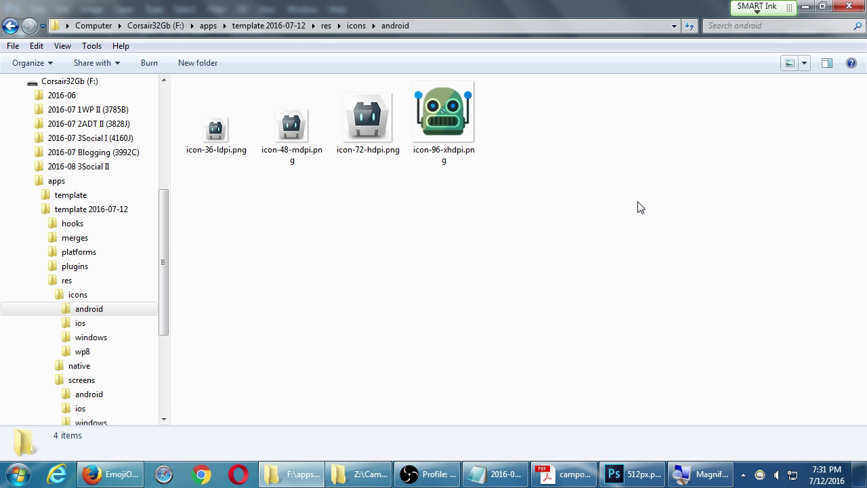
Step: Switch to Photoshop, open Save for Web (Legacy) for 512px.psd and set the export's image size to 72 by 72 px
key(alt+Tab)
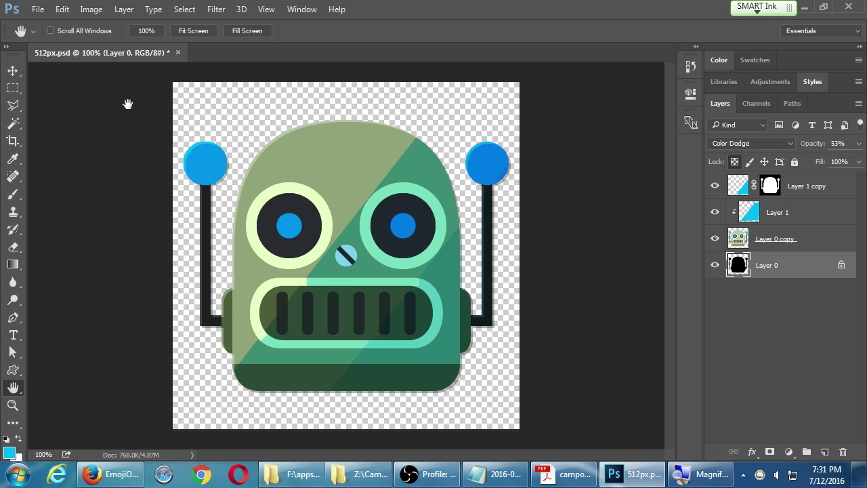
click(38, 10)
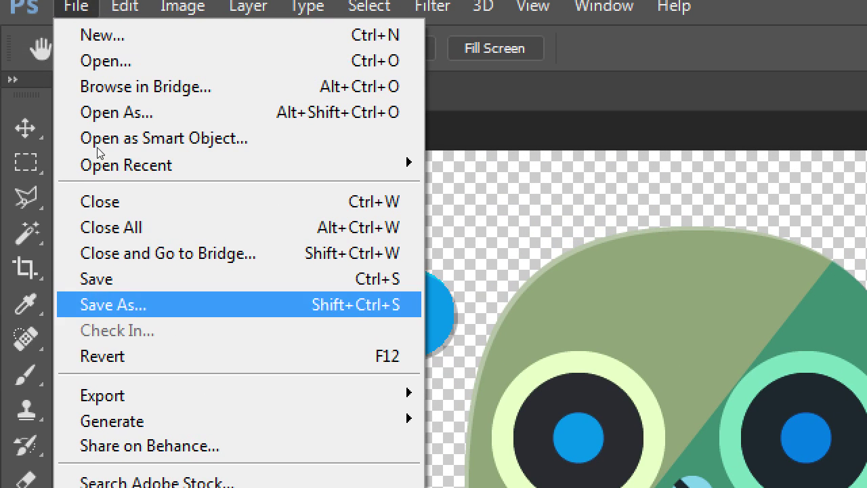
key(Down)
key(Down)
key(Right)
key(Down)
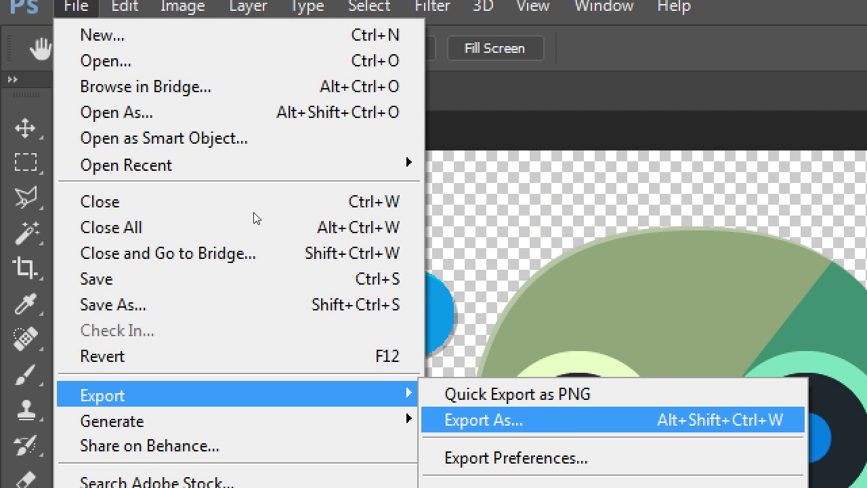
key(Down)
key(Down)
key(Down)
key(Up)
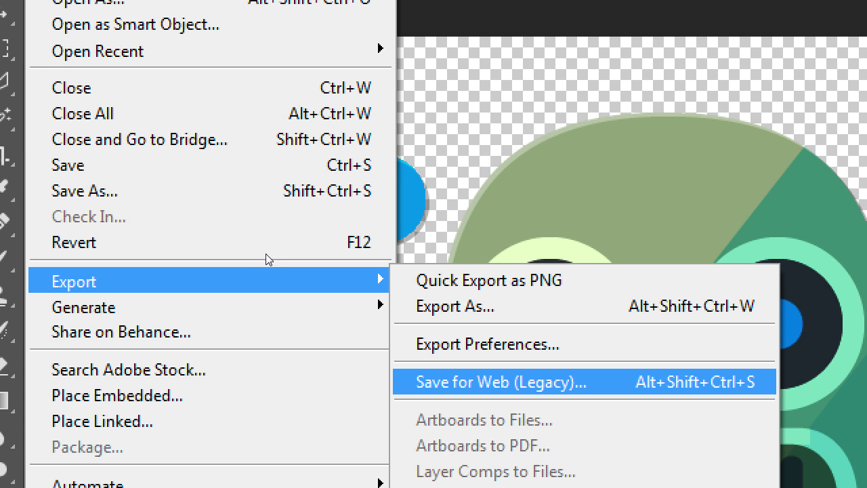
key(Return)
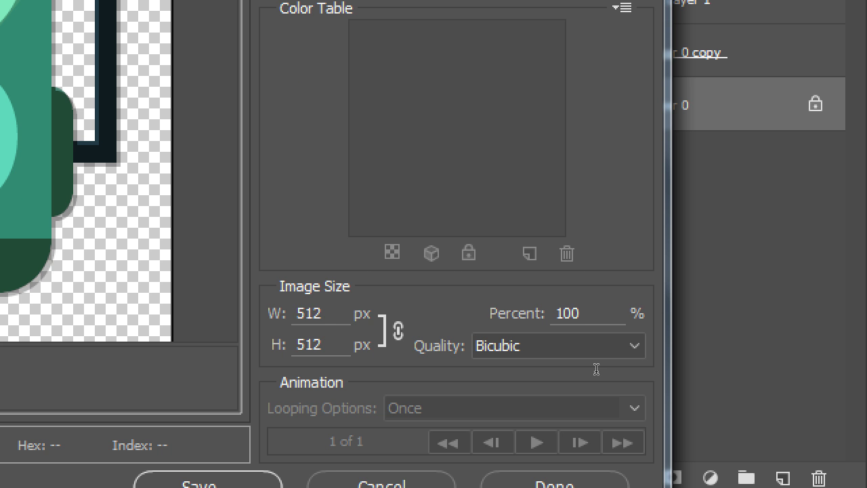
key(Tab)
text(72)
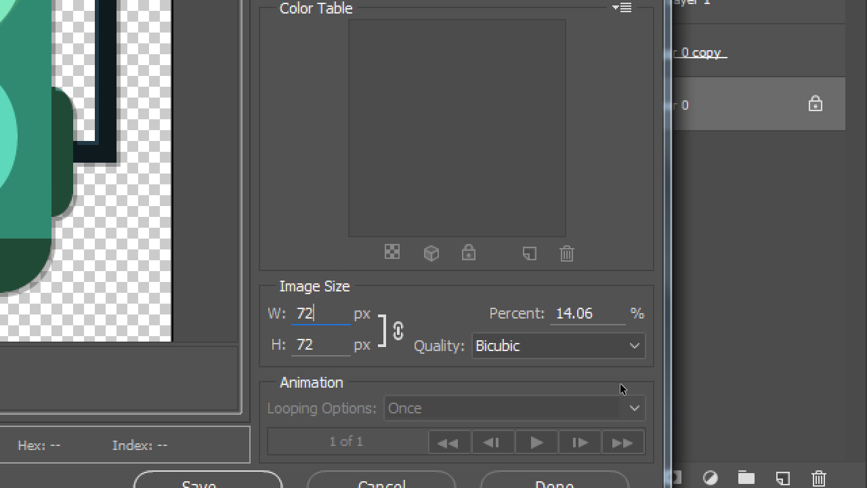
key(Tab)
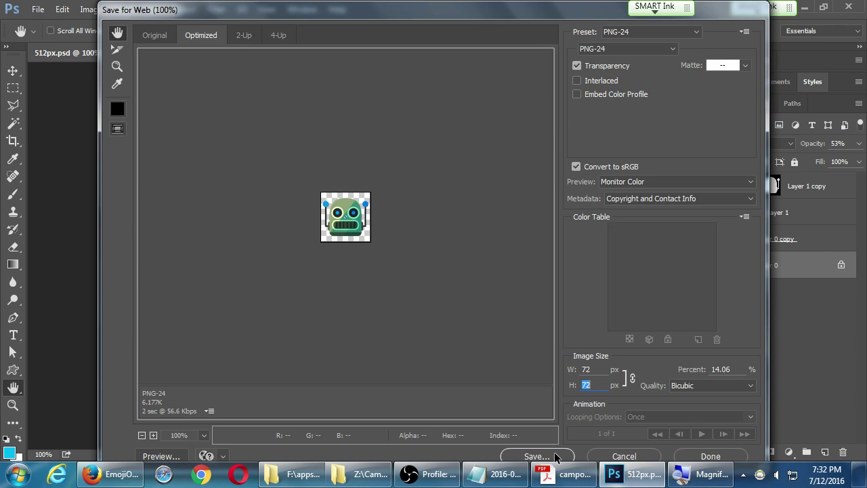
Step: Save the optimized image as icon-72-hdpi.png in the android folder, replacing the existing file
click(318, 428)
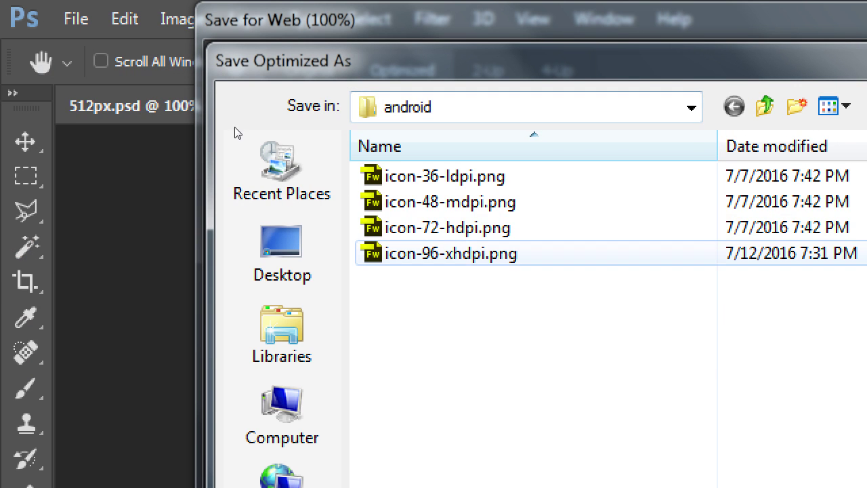
key(Up)
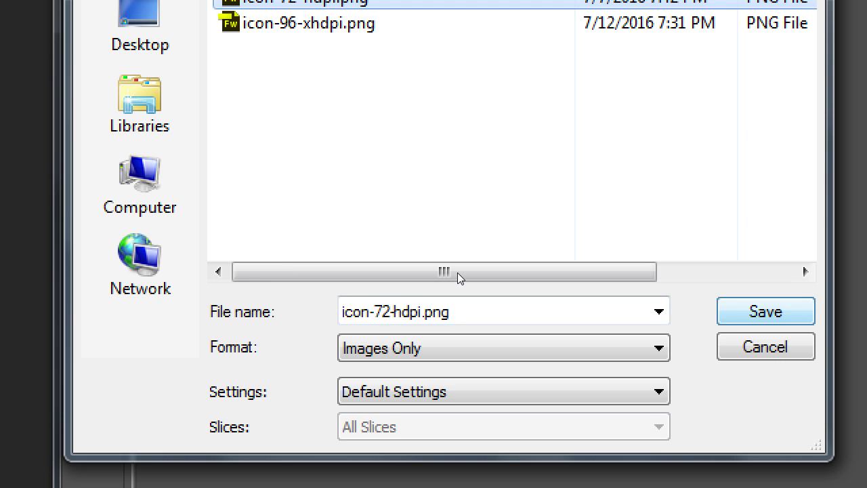
key(Return)
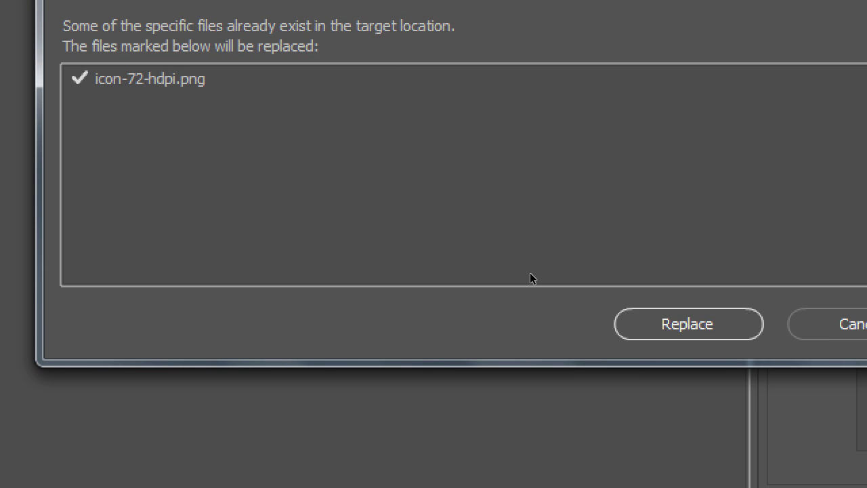
key(Return)
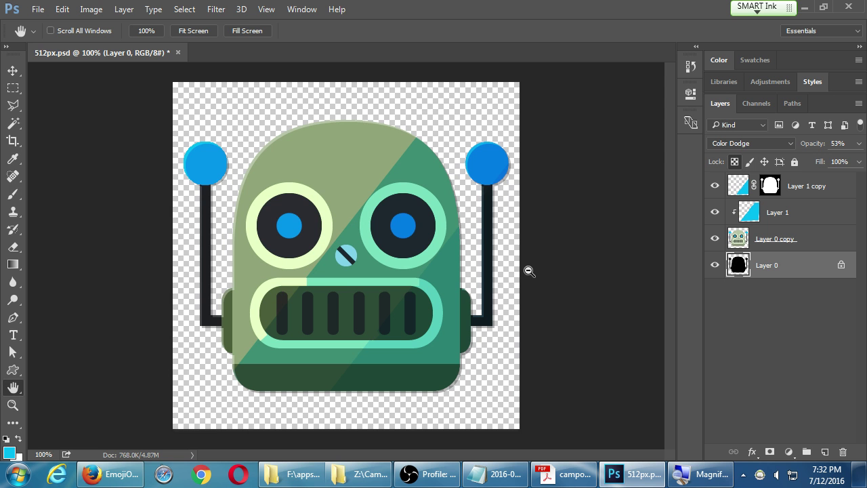
Step: Export the artwork with Save for Web at 48 by 48 px as icon-48-mdpi.png, replacing the existing file
click(38, 9)
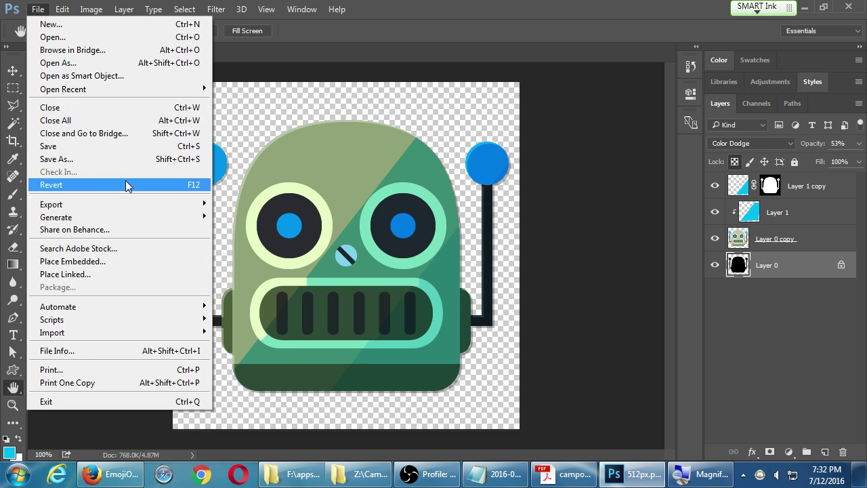
mouse_move(141, 204)
click(270, 252)
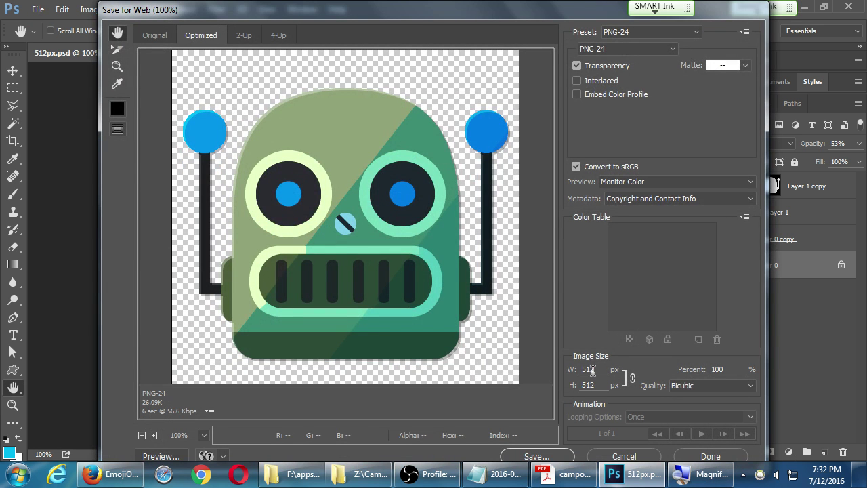
double_click(592, 369)
text(48)
click(536, 455)
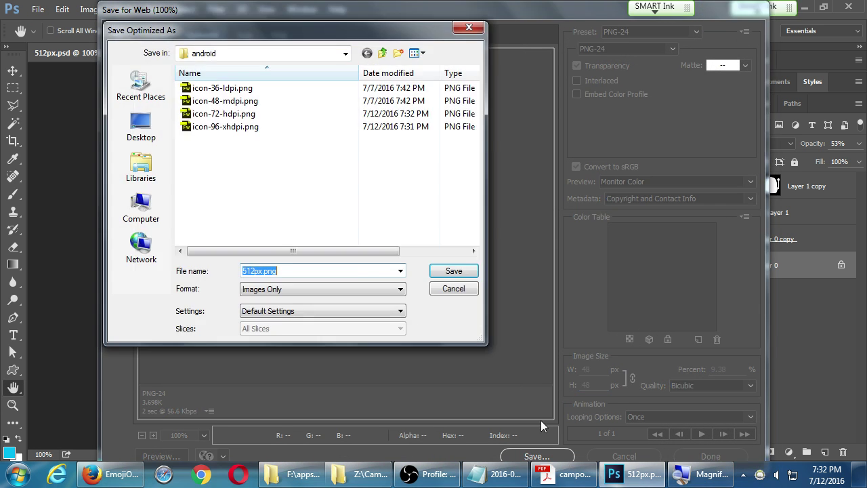
click(233, 101)
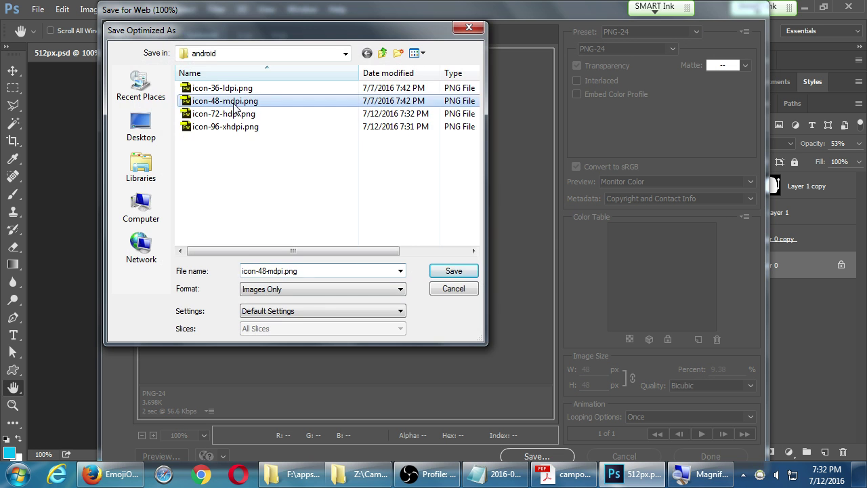
click(452, 271)
click(520, 268)
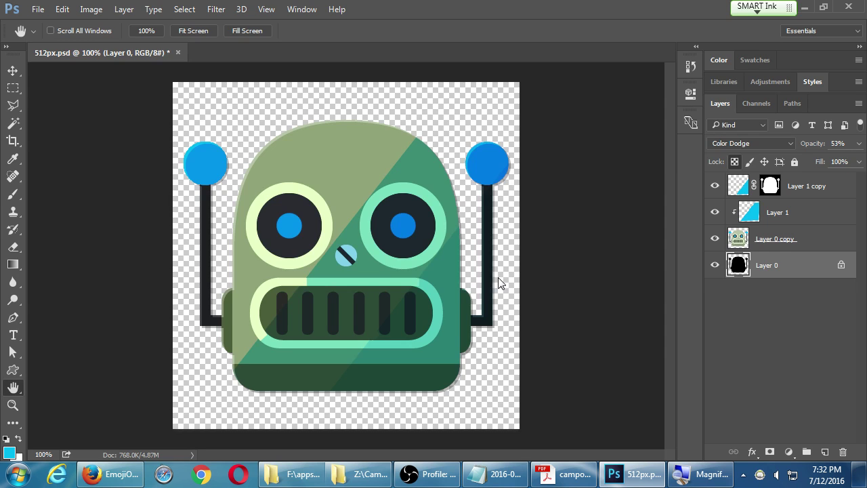
Step: Export the artwork with Save for Web at 36 by 36 px as icon-36-ldpi.png, replacing the existing file
key(ctrl+alt+shift+s)
double_click(597, 368)
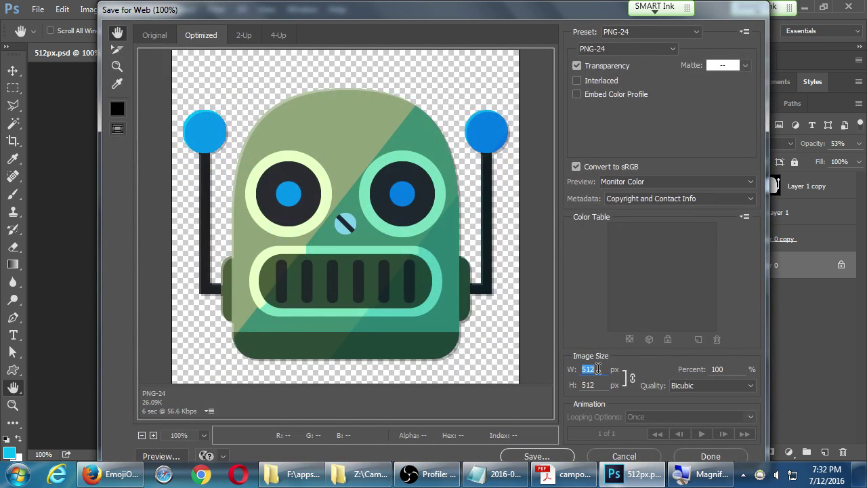
text(36)
key(Tab)
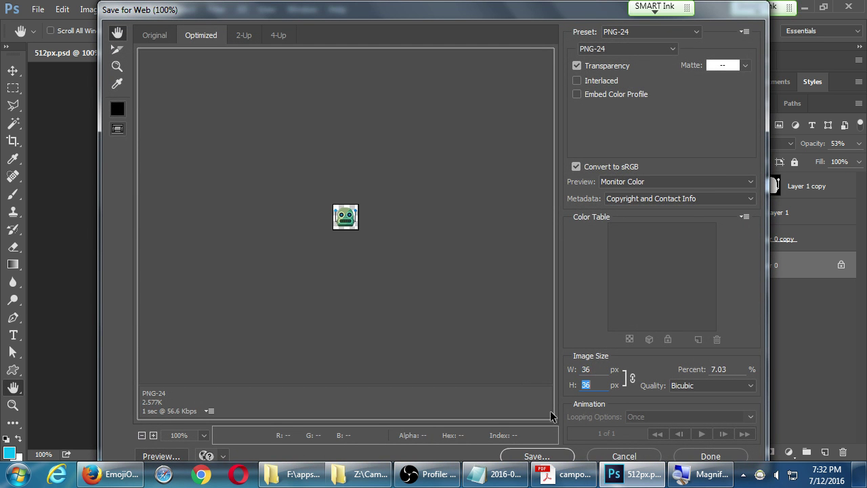
click(547, 456)
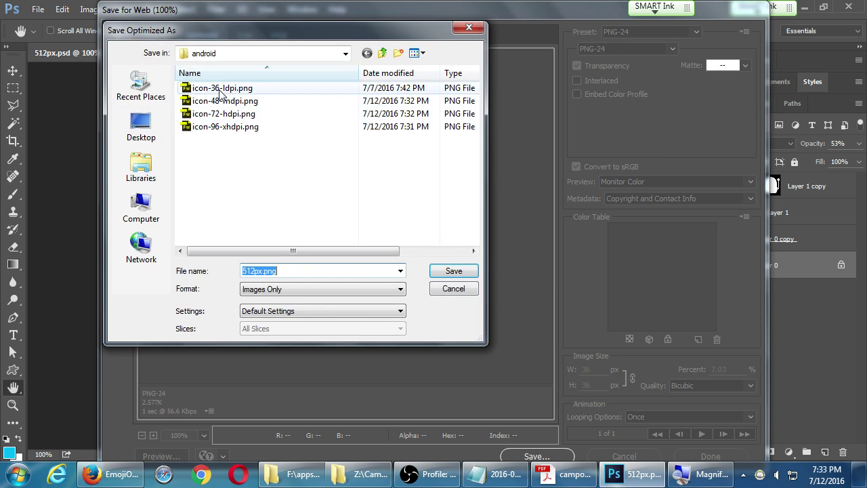
double_click(219, 89)
click(522, 268)
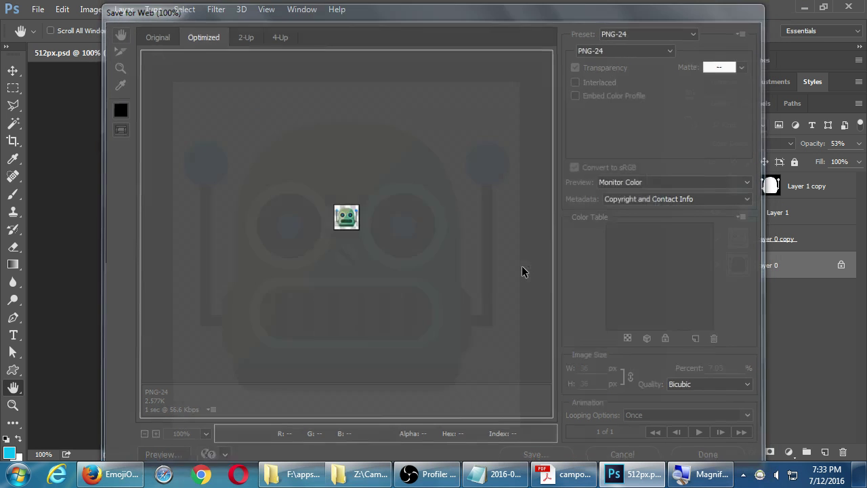
Step: Check the exported icons in Windows Explorer and read the app icon and splash screen instructions in the Acrobat PDF
click(312, 476)
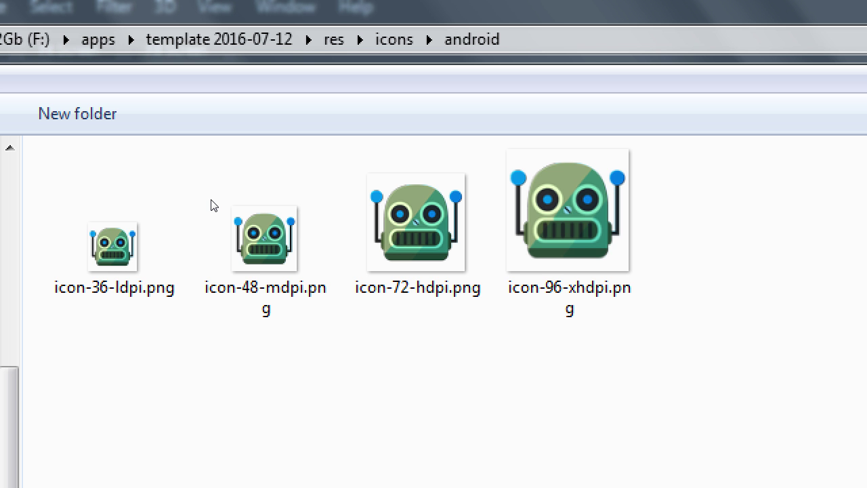
click(562, 474)
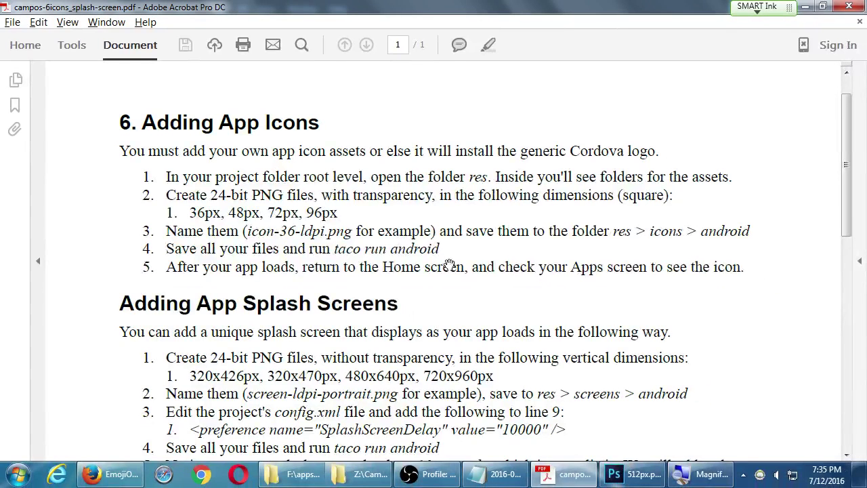
drag(358, 237, 377, 198)
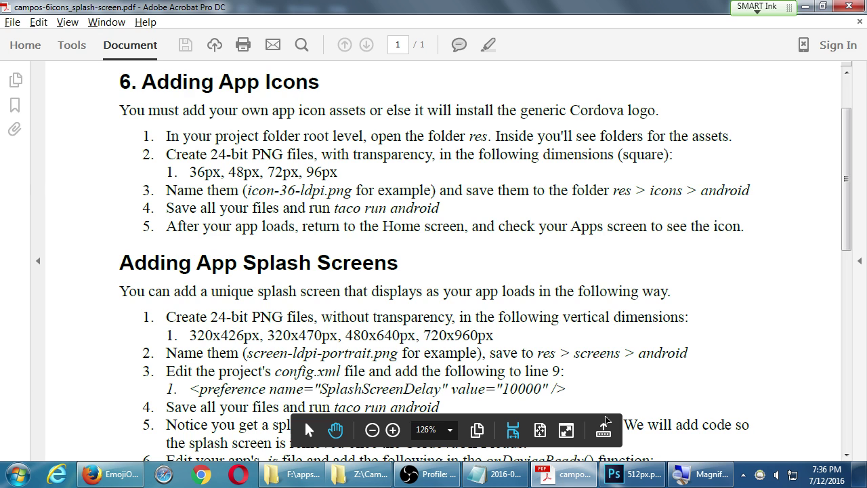
Step: Switch to Photoshop and save the changes to 512px.psd
click(635, 473)
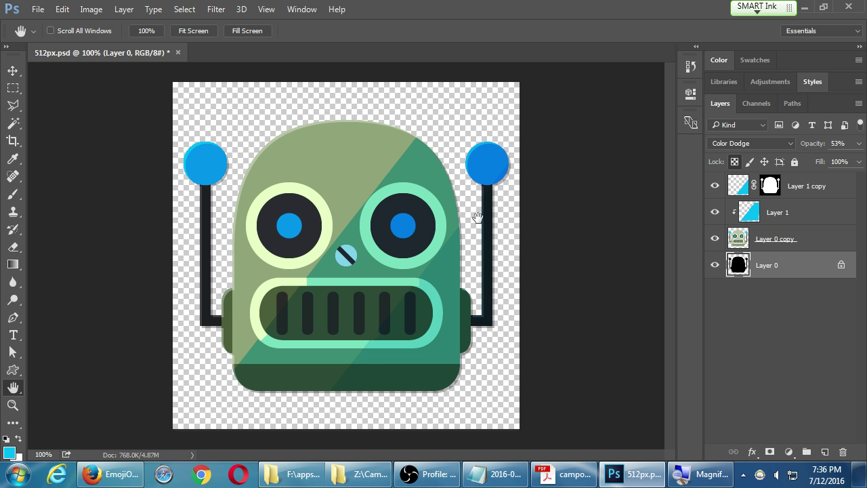
click(38, 10)
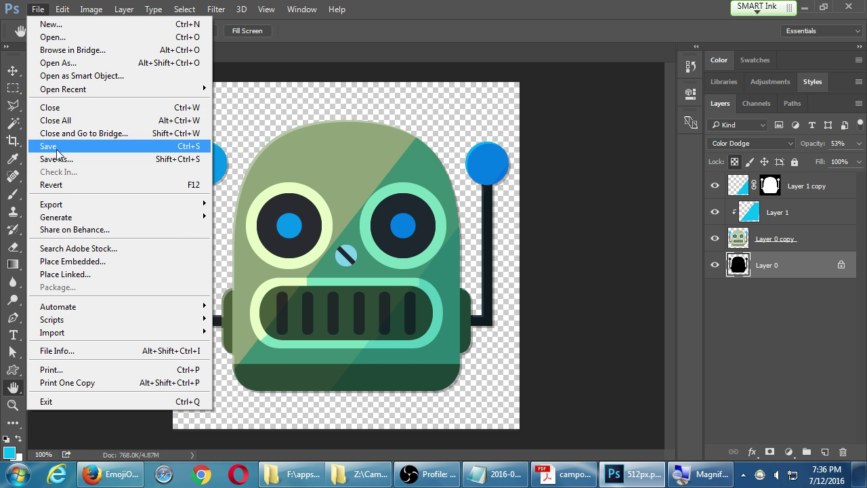
click(57, 151)
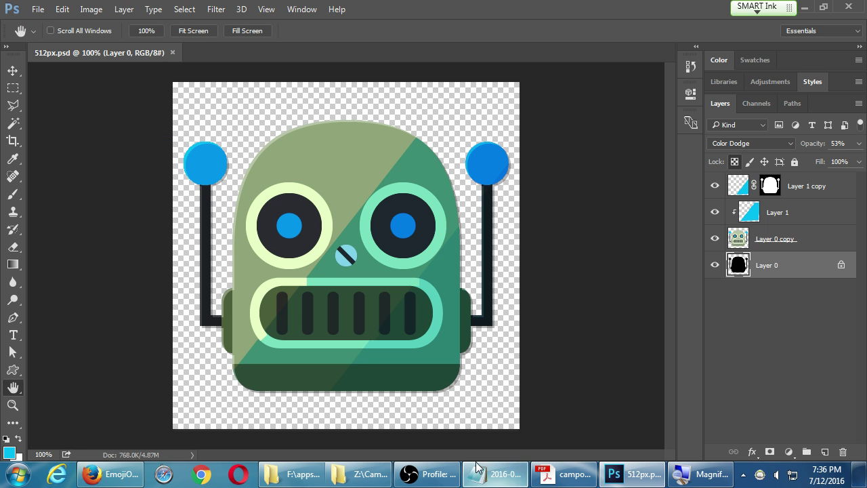
Step: Read the required splash screen dimensions in the Acrobat PDF, and return to Photoshop
click(564, 473)
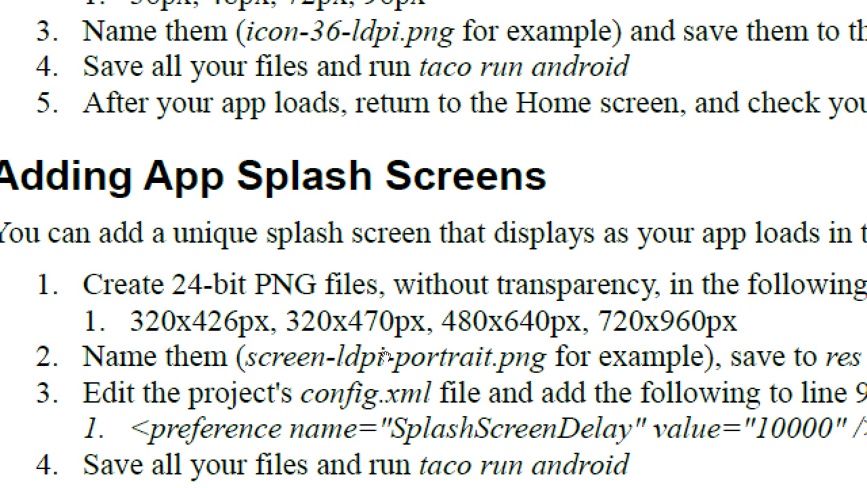
key(super+minus)
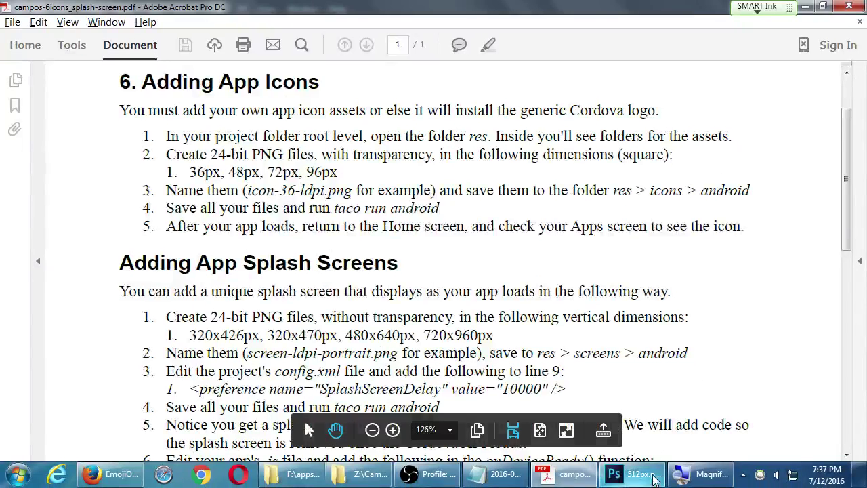
click(633, 474)
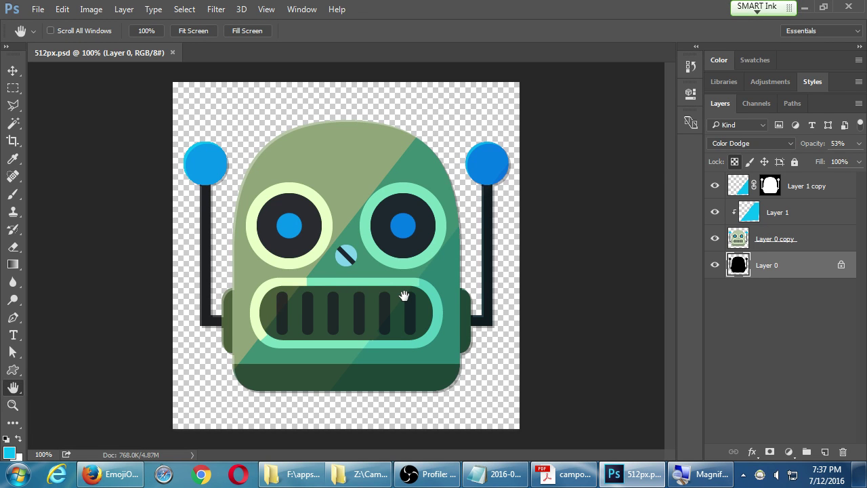
click(38, 10)
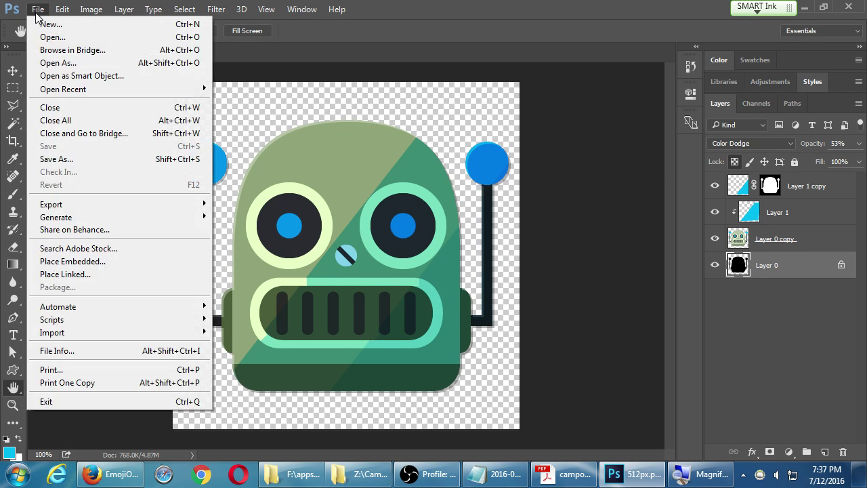
mouse_move(81, 5)
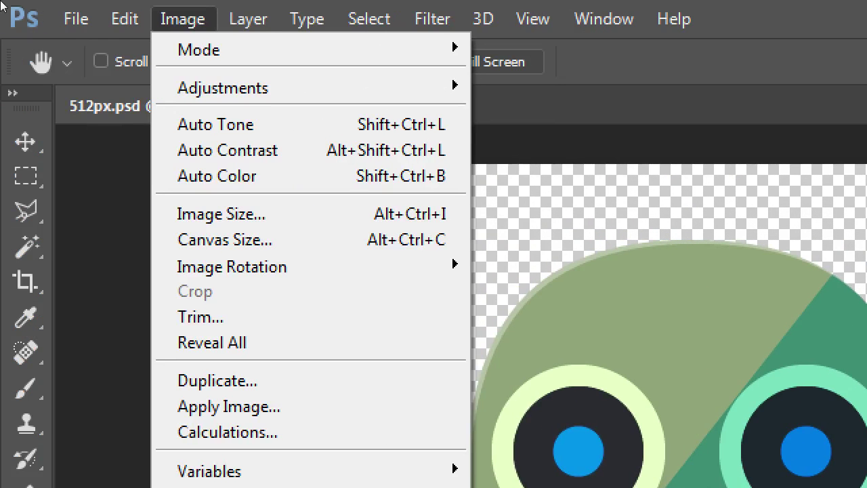
mouse_move(52, 7)
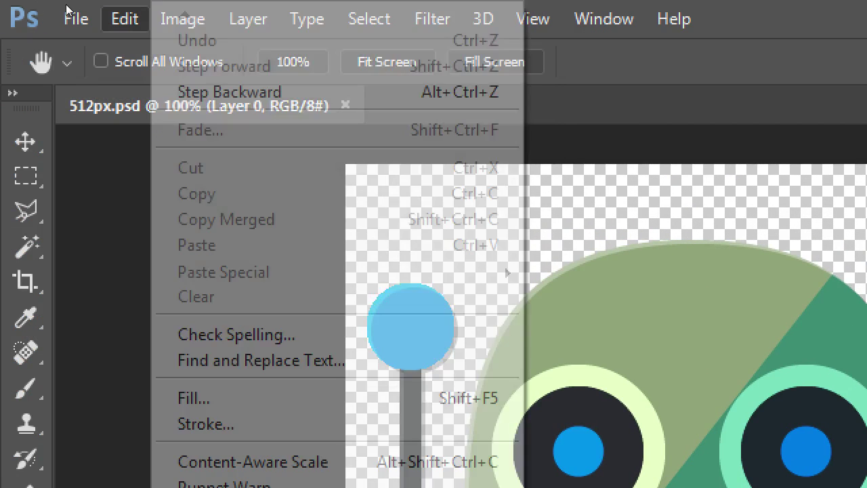
key(Escape)
Step: Duplicate the 512px.psd image as 720x960, keeping its layers unmerged
key(alt+i)
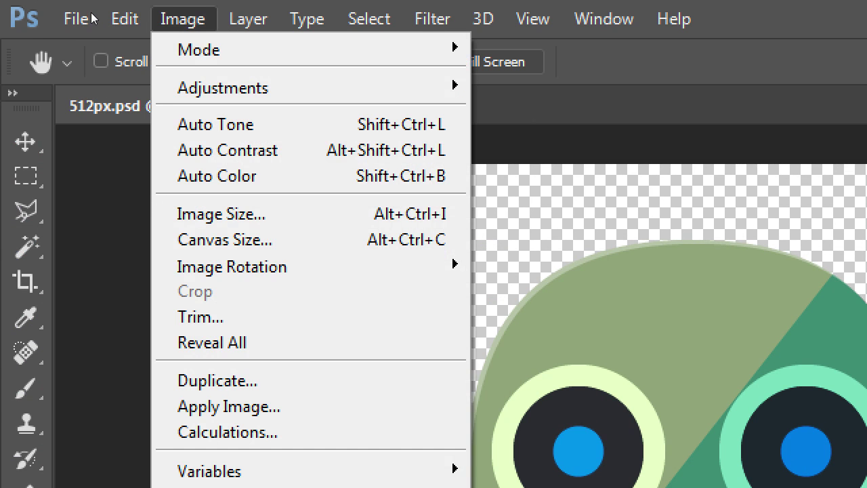
key(Down)
key(Down)
key(Down)
key(Down)
key(Down)
key(Down)
key(Down)
key(Down)
key(Down)
key(Down)
key(Down)
key(Down)
key(Down)
key(Up)
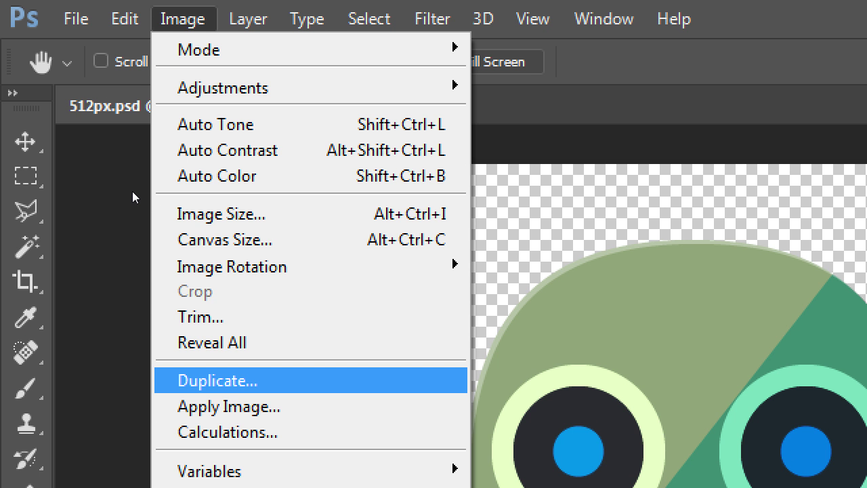
key(Return)
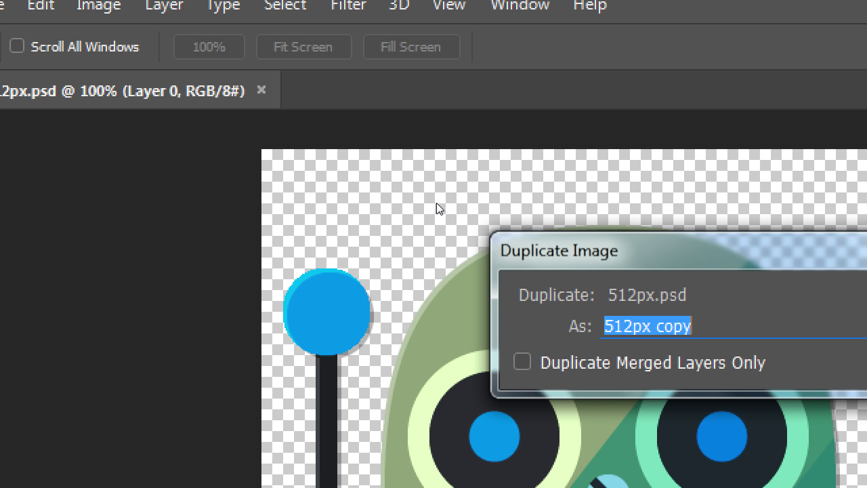
text(7)
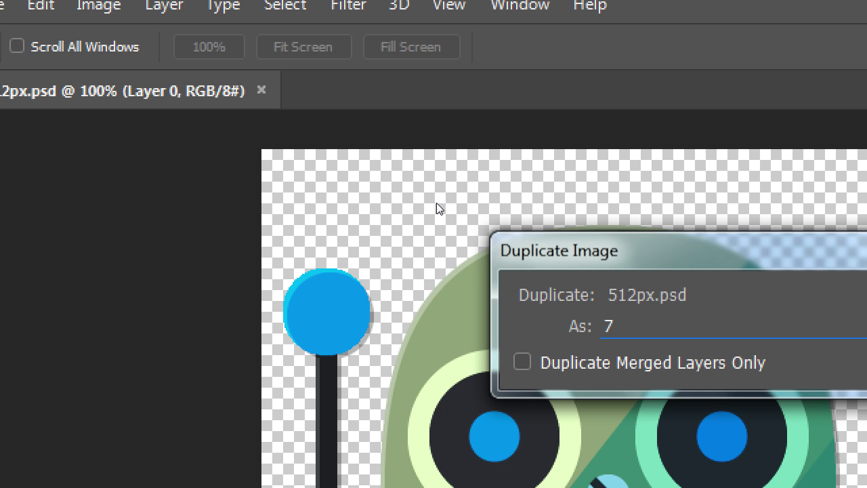
text(20x960)
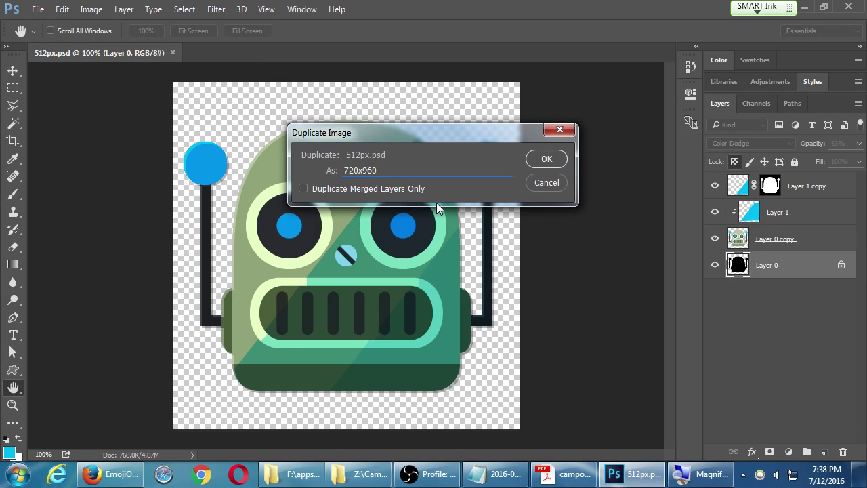
click(550, 160)
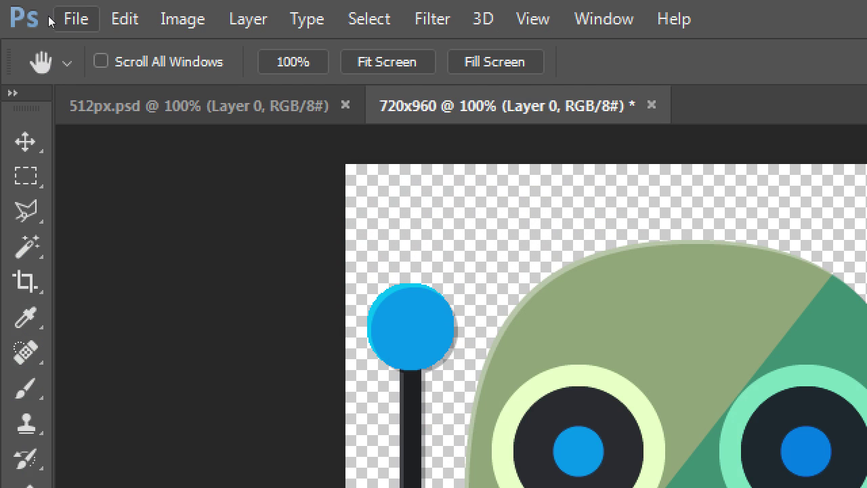
key(ctrl+Tab)
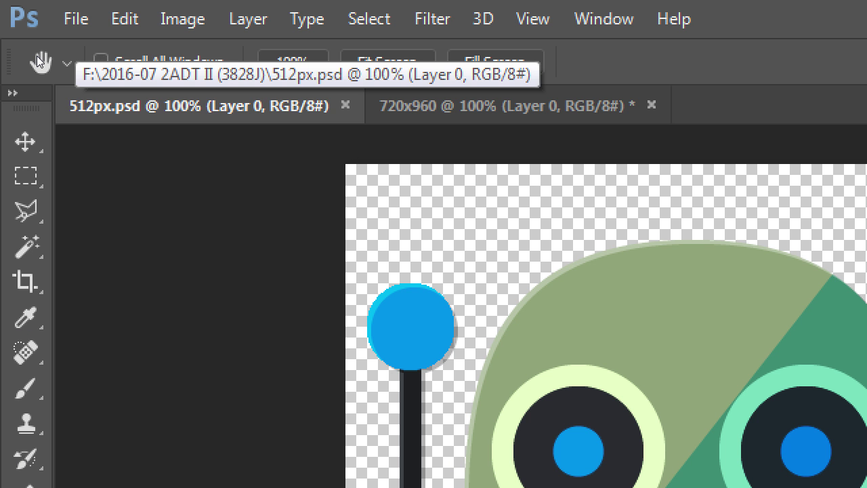
key(ctrl+Tab)
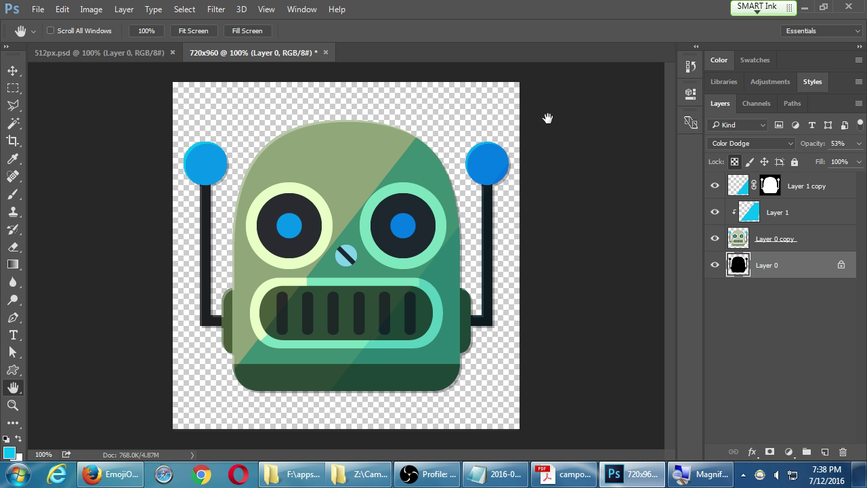
Step: Set the canvas size of the 720x960 image to 720 pixels wide and 960 pixels high
click(90, 9)
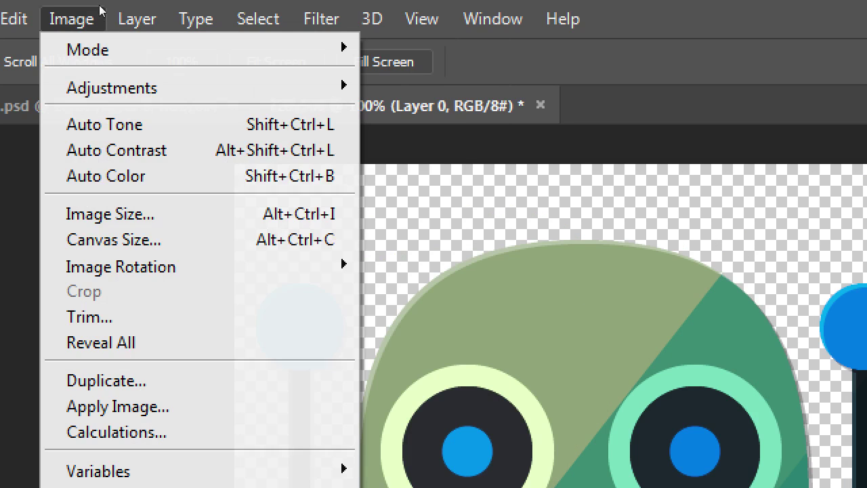
key(Return)
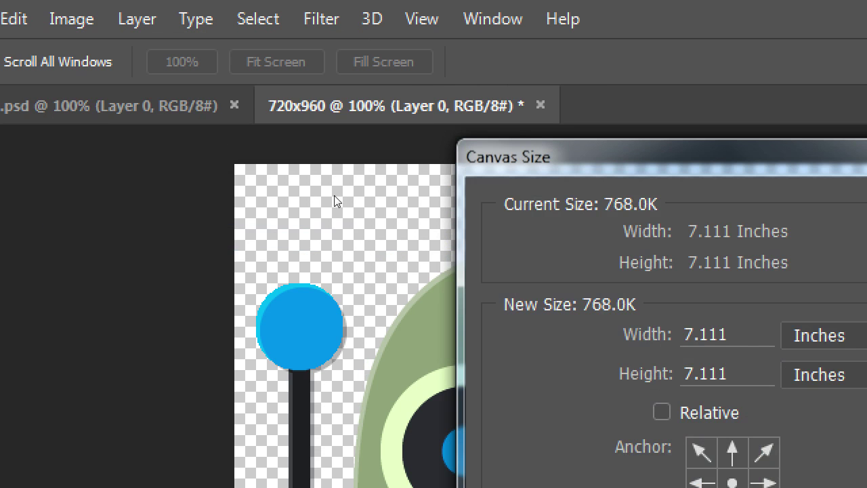
key(alt+Down)
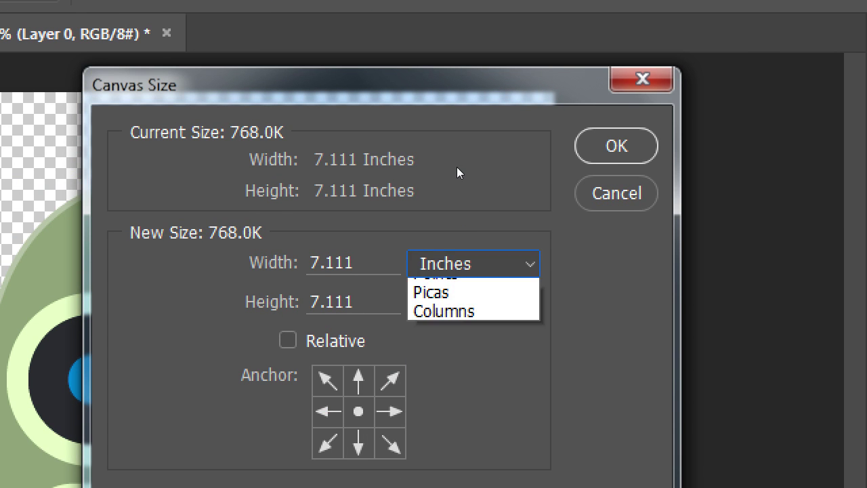
key(Down)
key(Return)
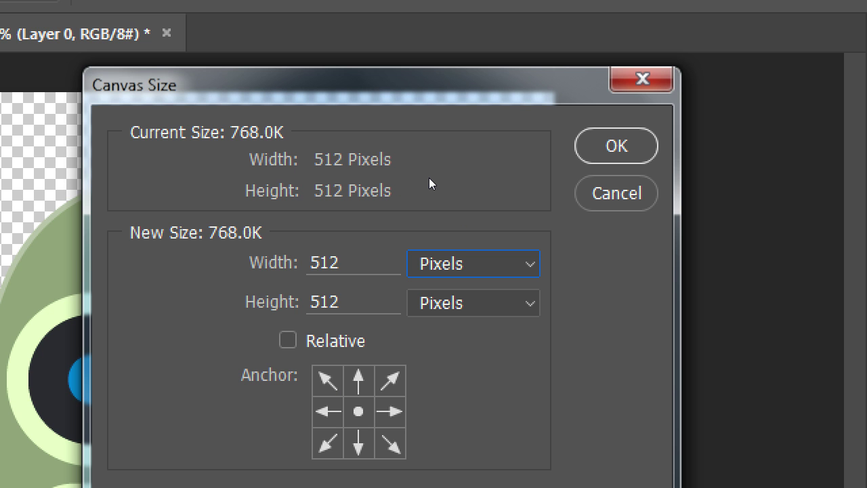
key(shift+Tab)
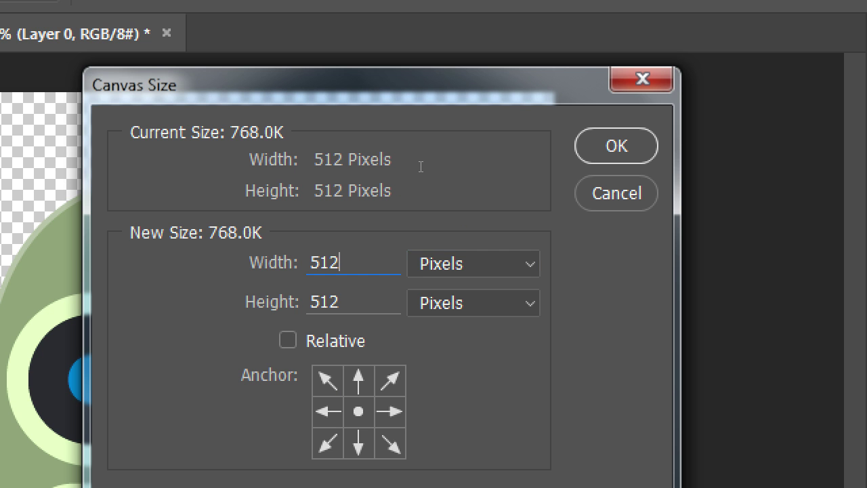
text(720)
key(Tab)
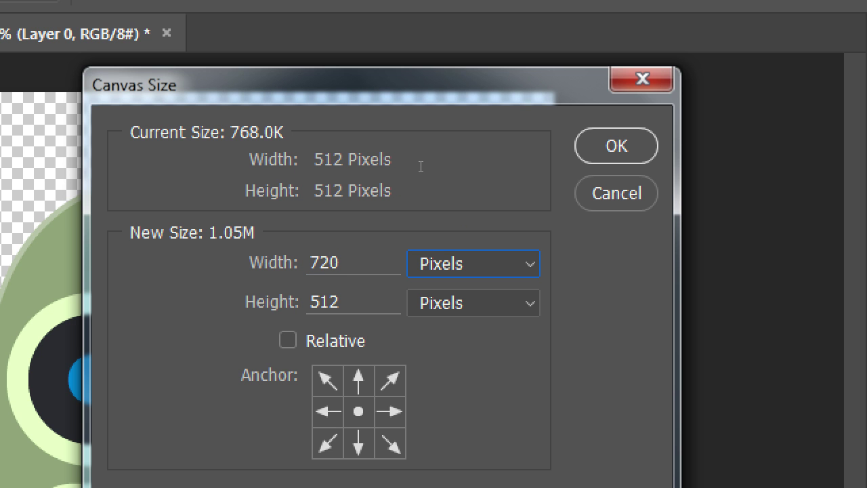
key(Tab)
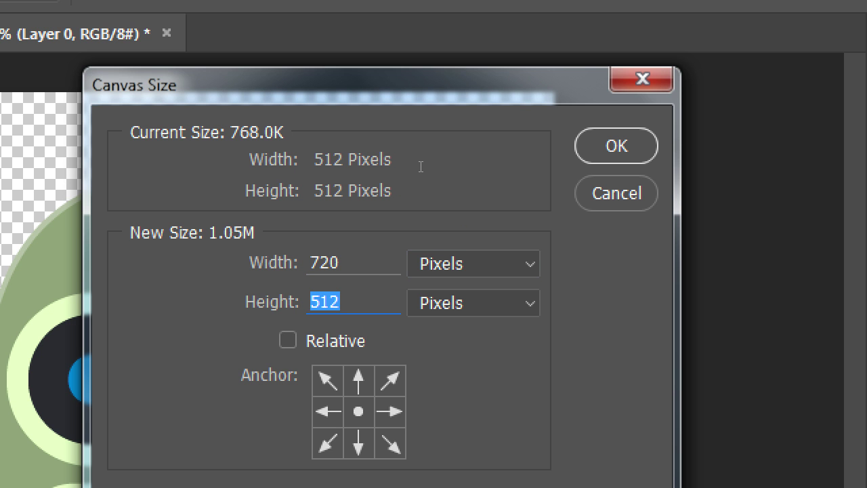
text(960)
key(Tab)
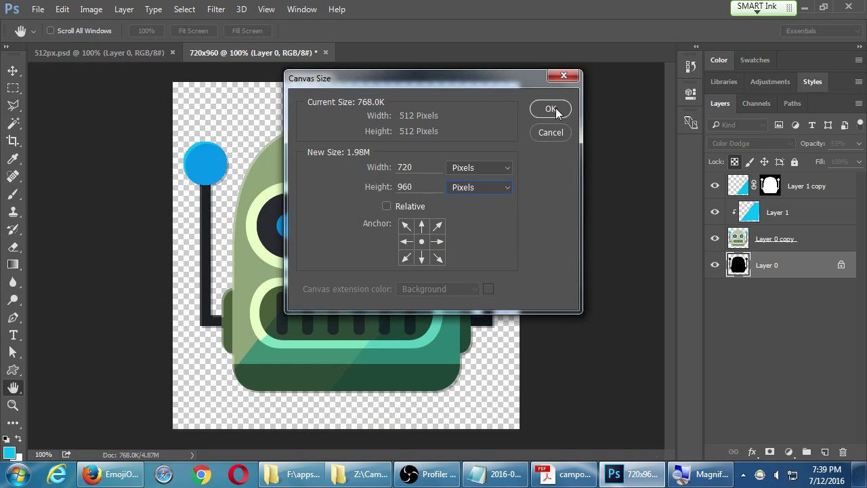
click(616, 146)
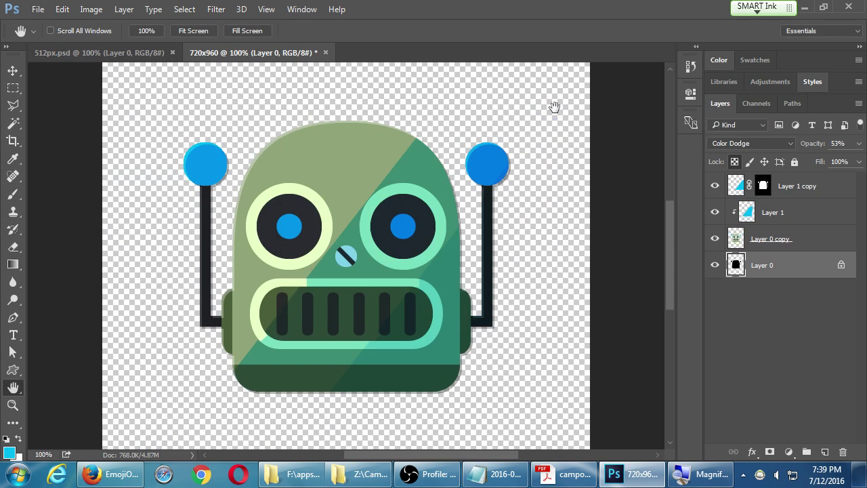
scroll(539, 159, down, 2)
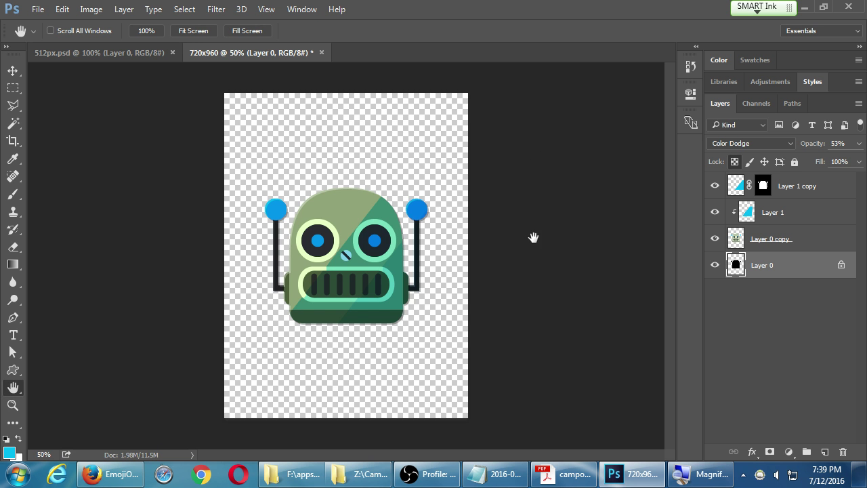
Step: Reread the splash screen format and naming instructions in the Acrobat PDF, and return to Photoshop
click(566, 478)
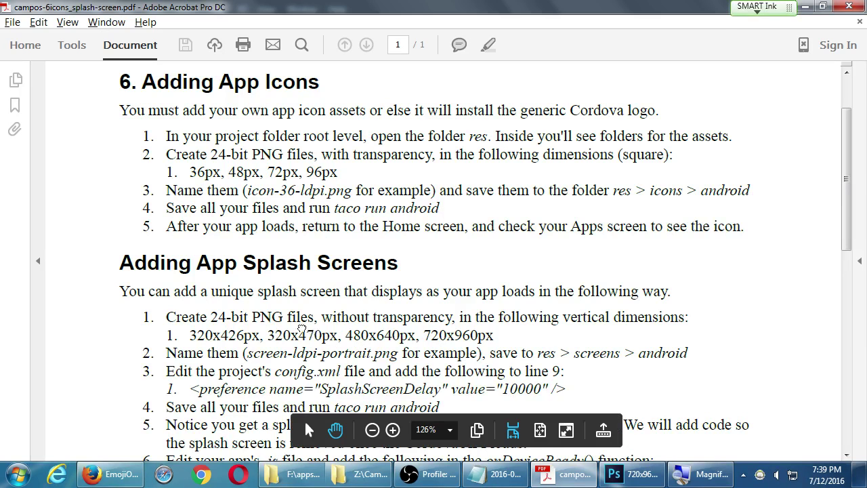
scroll(231, 285, down, 2)
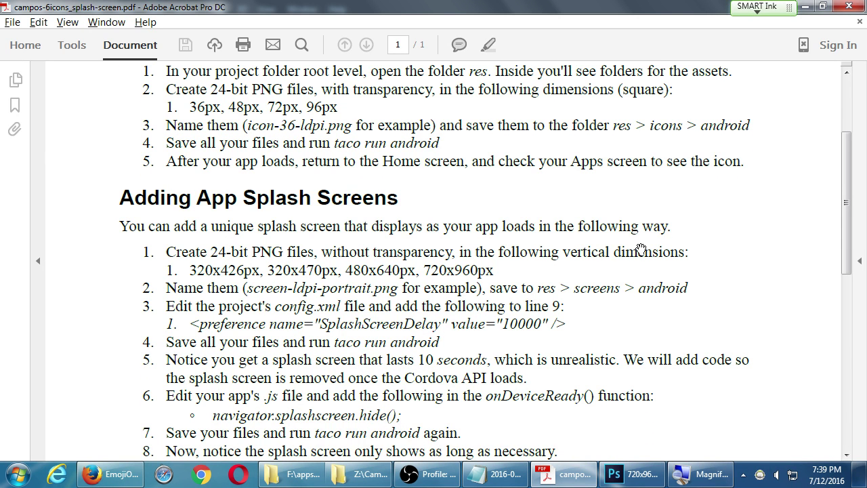
key(alt+Tab)
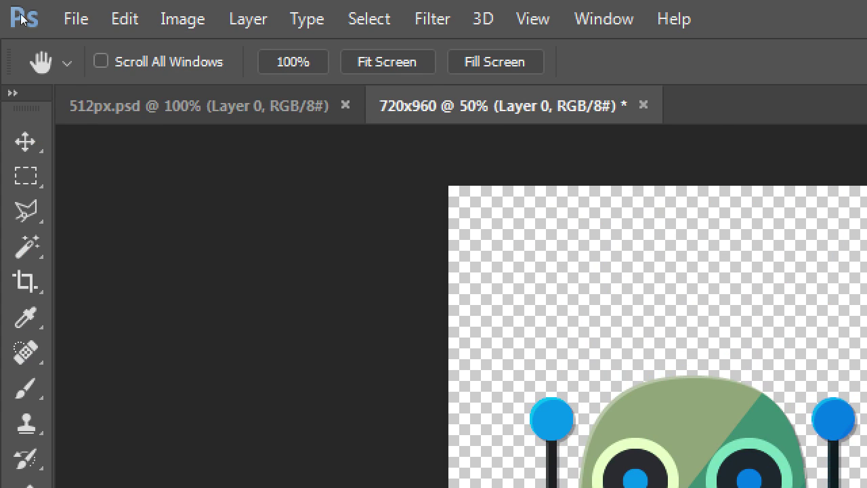
Step: Save the duplicated image as 720x960.psd with Maximize Compatibility enabled
click(61, 18)
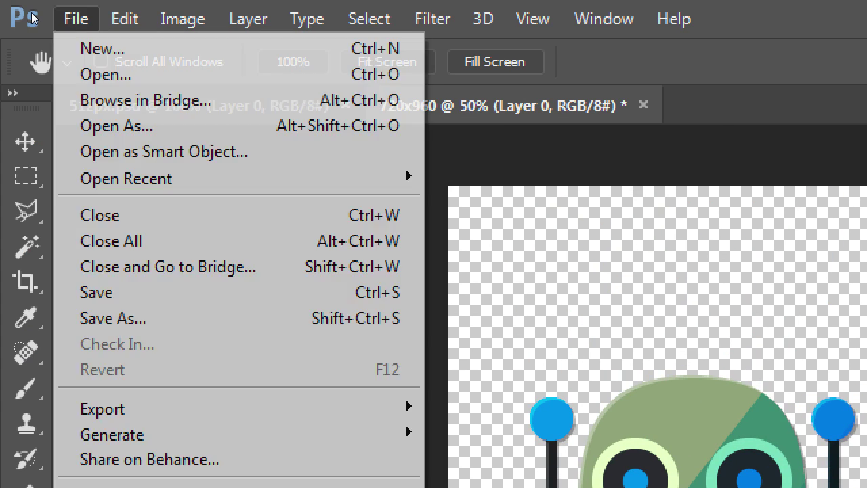
key(Down)
key(Down)
key(Down)
key(Down)
key(Down)
key(Down)
key(Down)
key(Down)
key(Down)
key(Down)
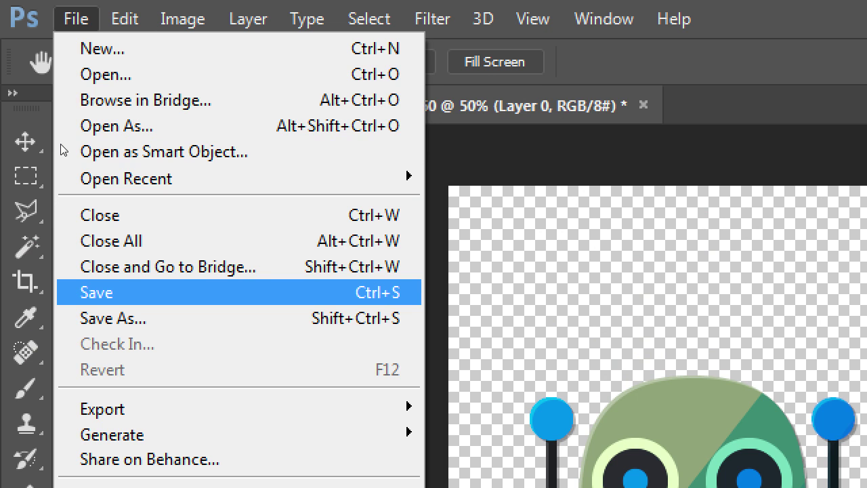
key(Return)
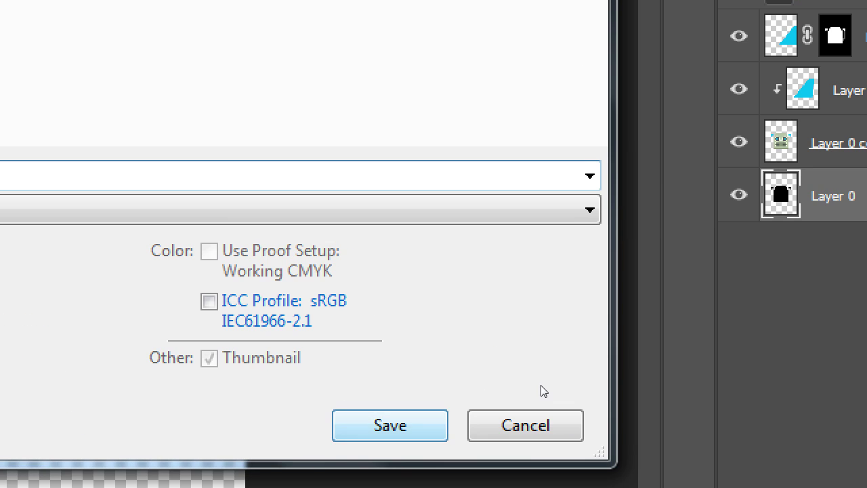
key(Return)
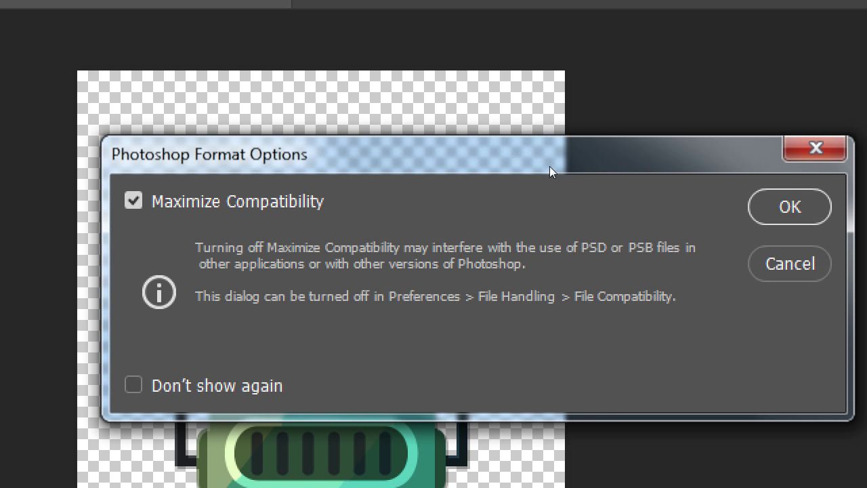
key(Return)
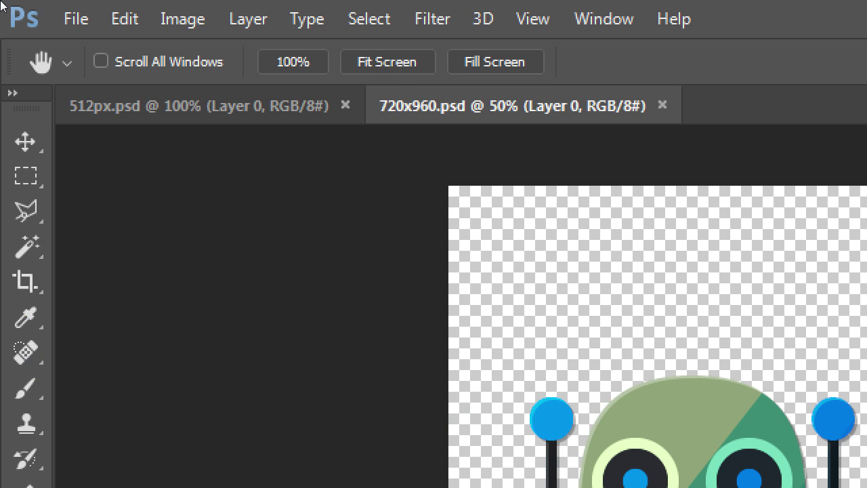
Step: Open the 720x960 image in Save for Web (Legacy) and turn off transparency for the PNG-24 output
click(76, 19)
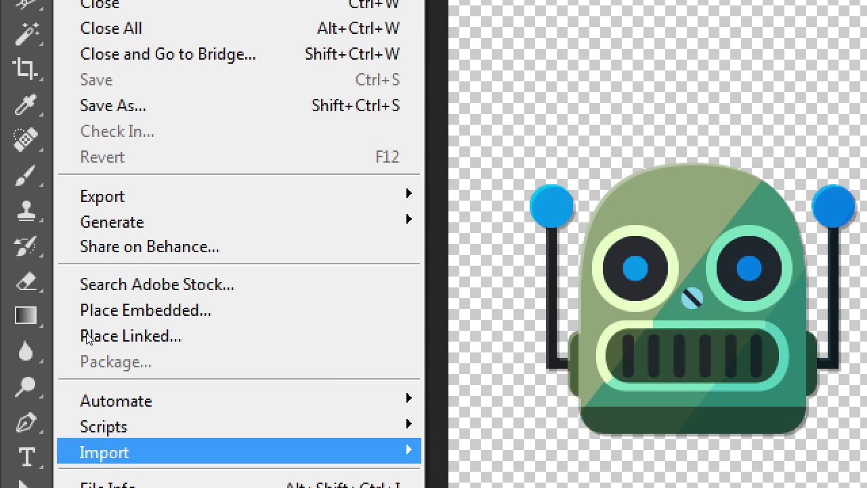
mouse_move(162, 198)
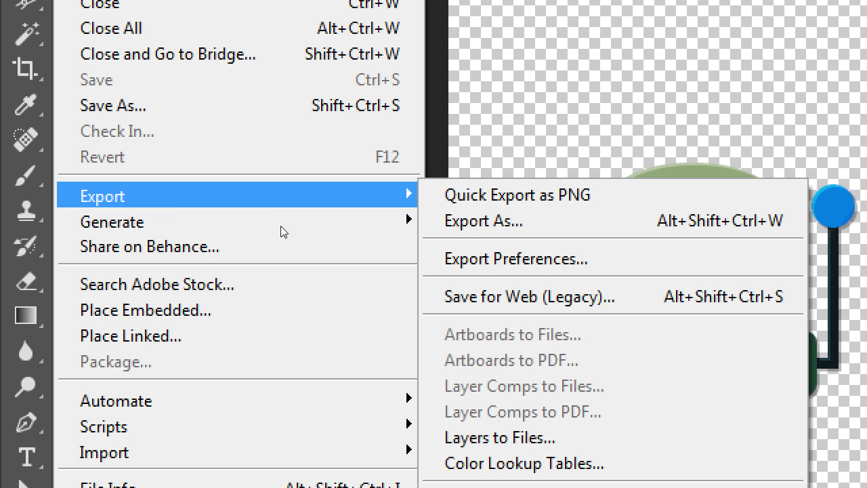
key(Down)
key(Down)
key(Down)
key(Down)
key(Return)
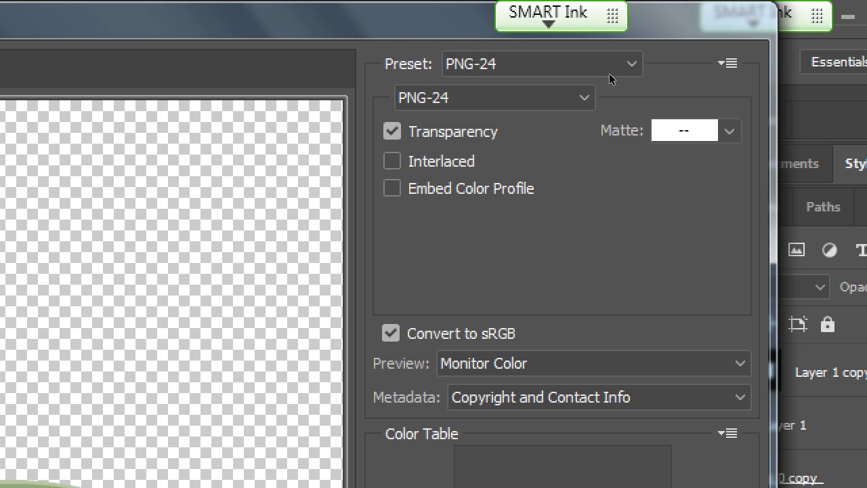
click(392, 131)
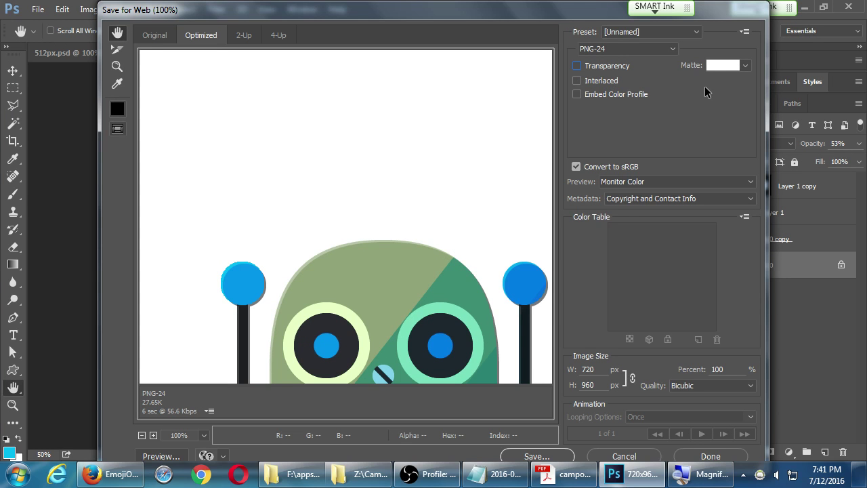
Step: Try a red ff0000 matte behind the robot in the PNG-24 output, and reset the export settings
click(744, 66)
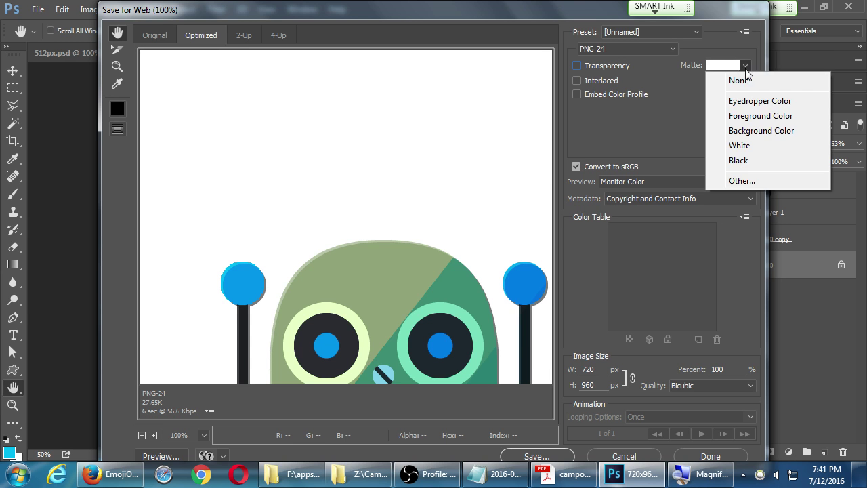
click(747, 71)
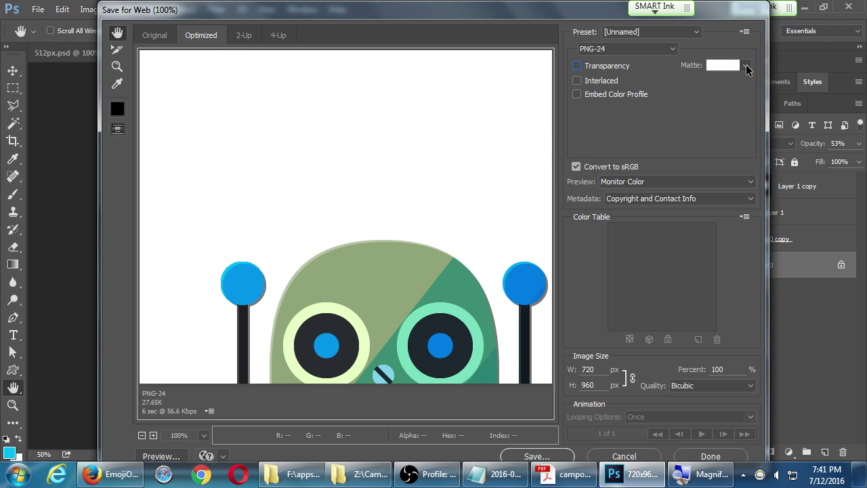
click(747, 71)
click(753, 145)
click(740, 71)
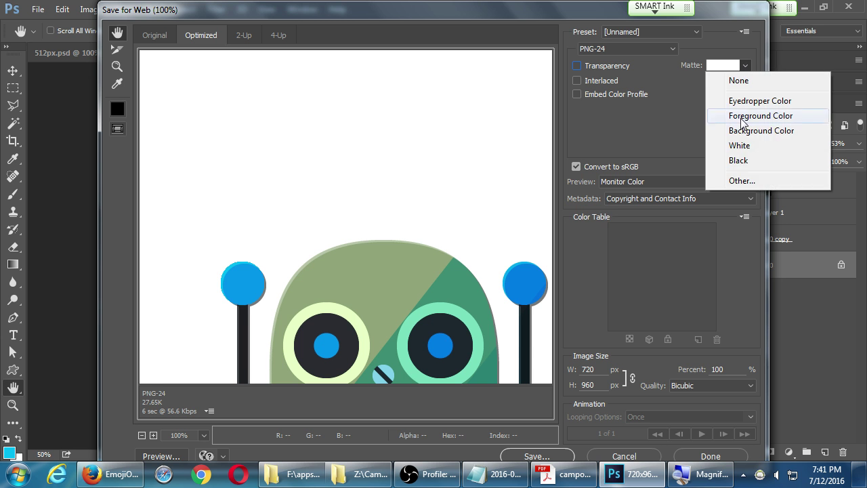
click(742, 180)
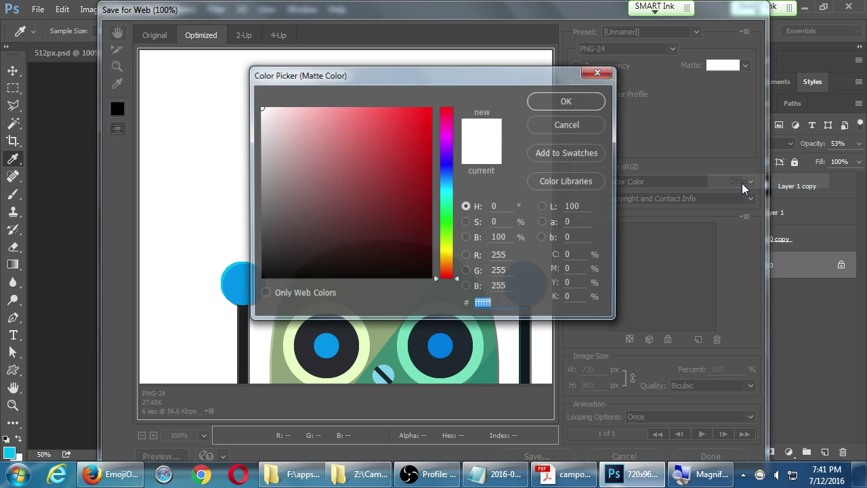
text(ff0000)
click(552, 109)
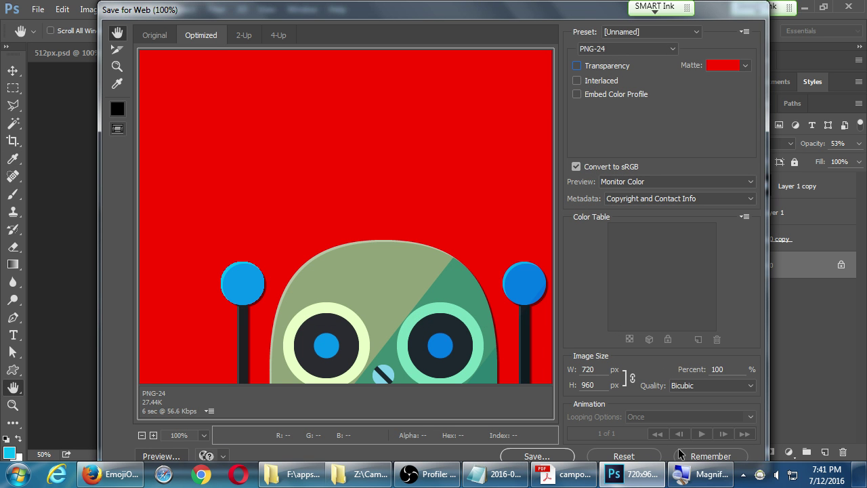
key(alt+t)
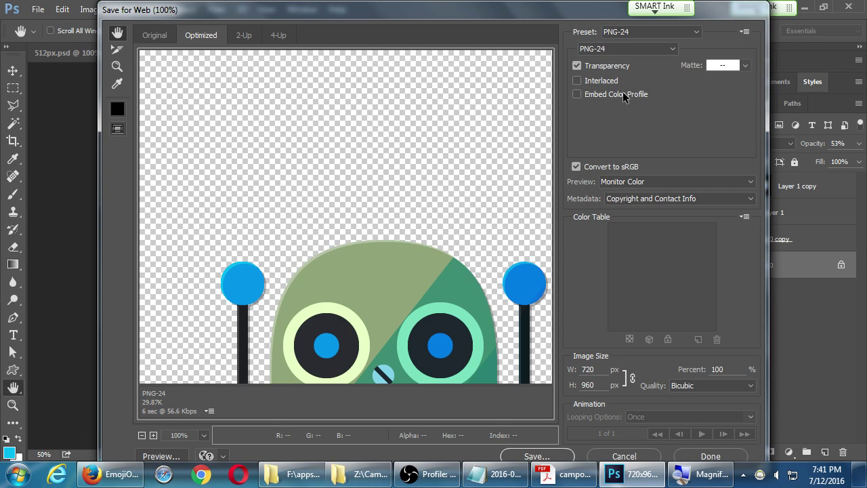
Step: Compare the robot preview with and without transparency, leaving transparency off for the PNG-24 export
click(604, 69)
click(605, 69)
click(605, 69)
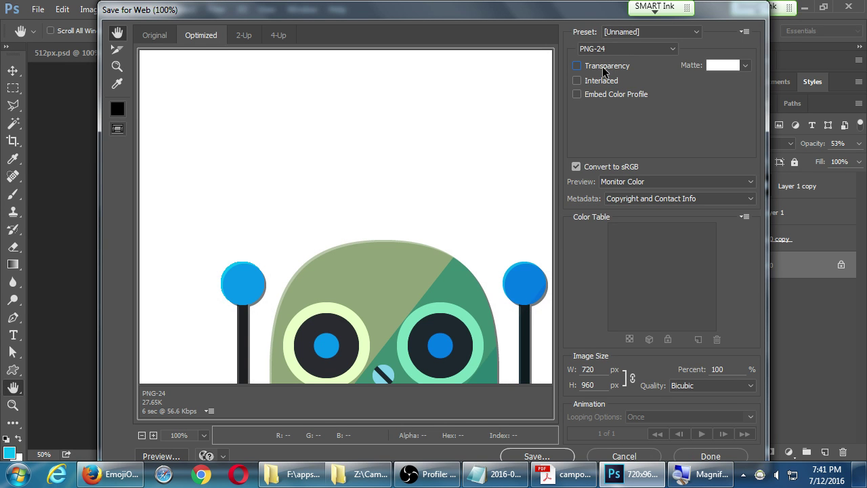
click(604, 69)
click(603, 70)
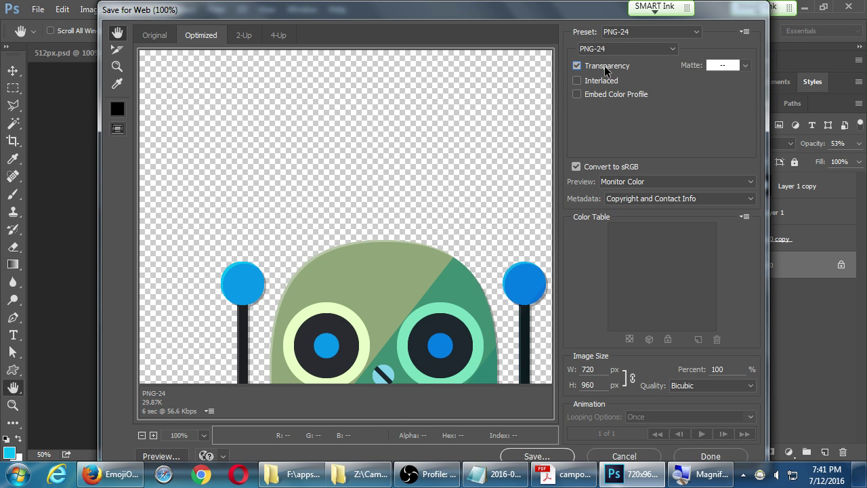
drag(310, 226, 255, 130)
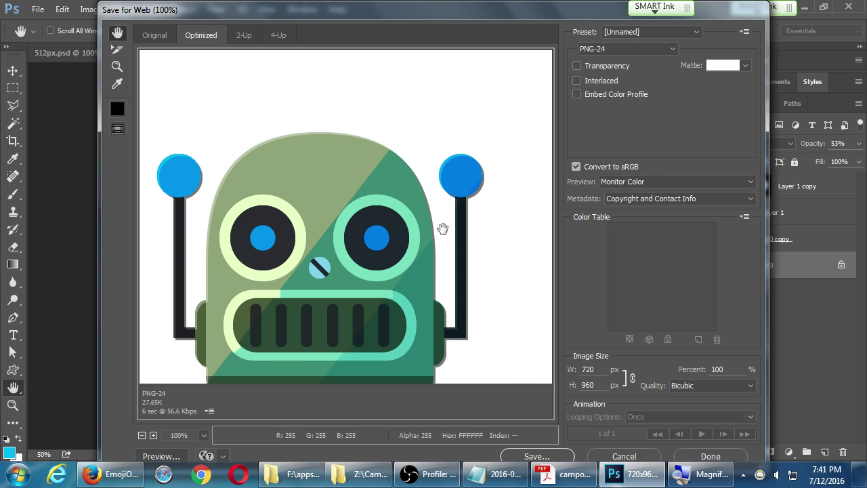
drag(407, 251, 391, 171)
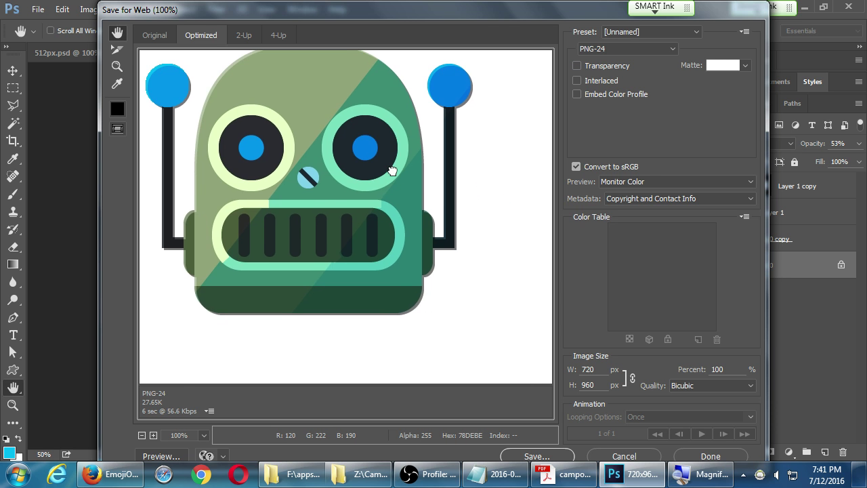
click(584, 68)
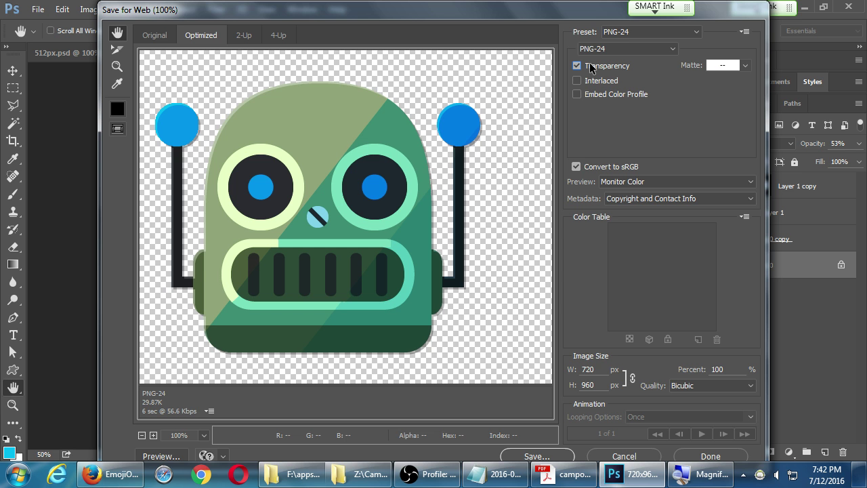
click(577, 66)
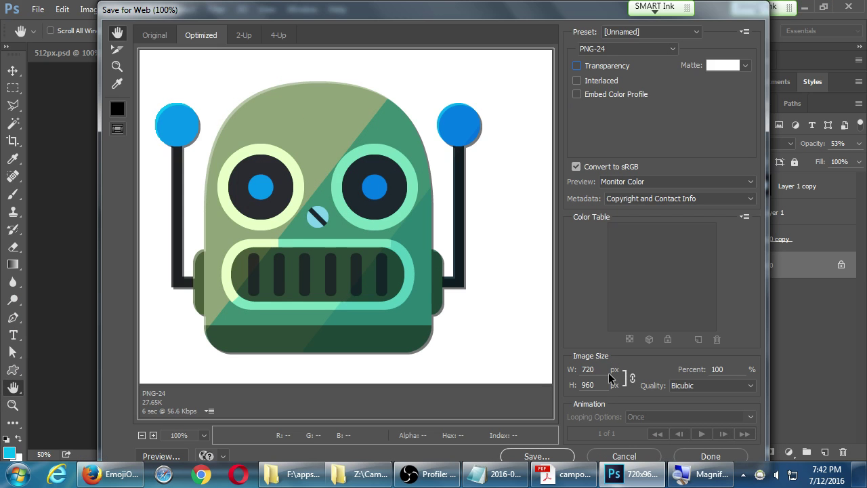
Step: Start saving the optimized PNG and choose the res > screens > android folder as its destination
click(566, 456)
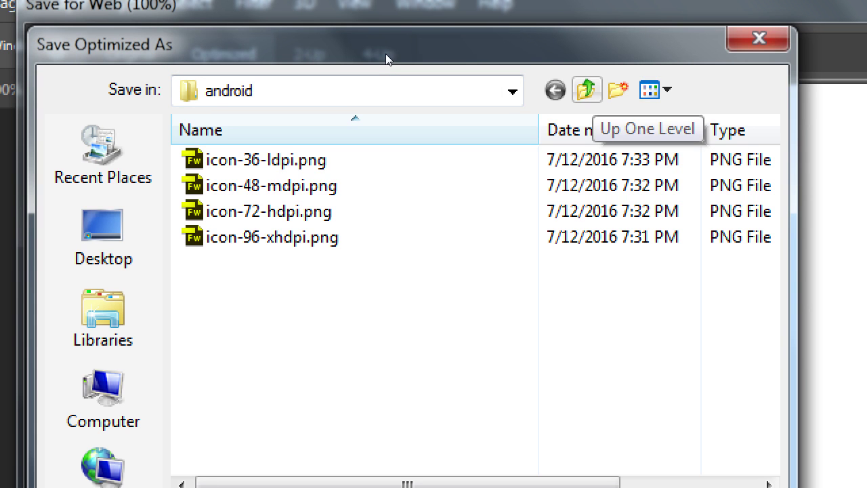
click(585, 89)
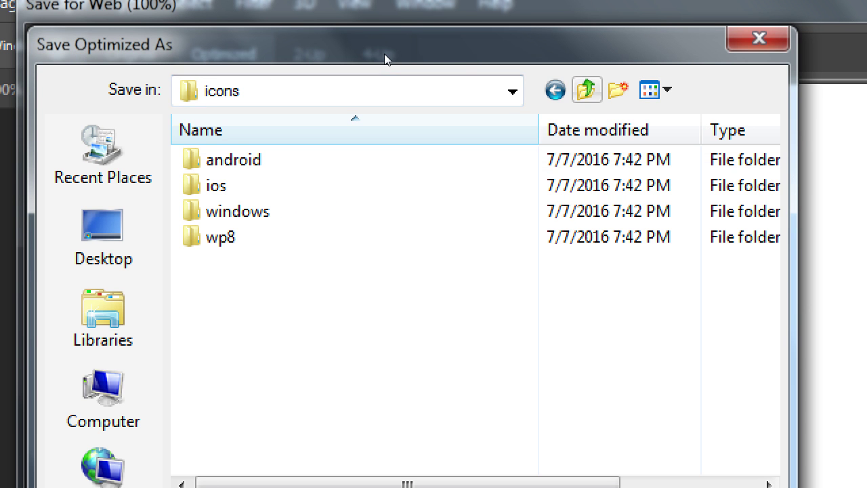
key(BackSpace)
key(s)
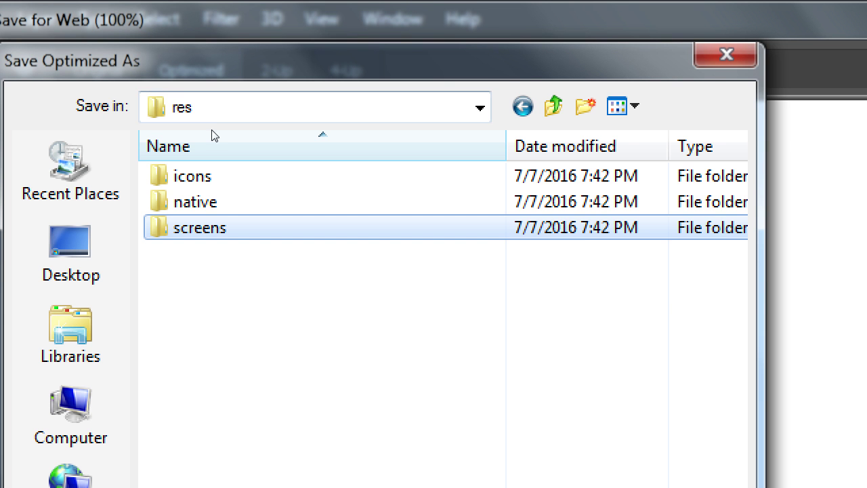
key(Return)
key(Down)
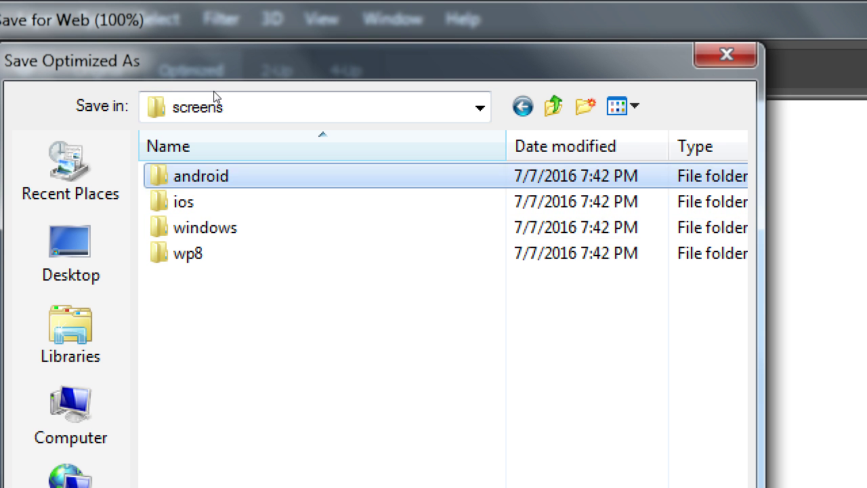
key(Return)
Step: Save the optimized splash screen over the existing screen-xhdpi-portrait.png file
key(Down)
key(Down)
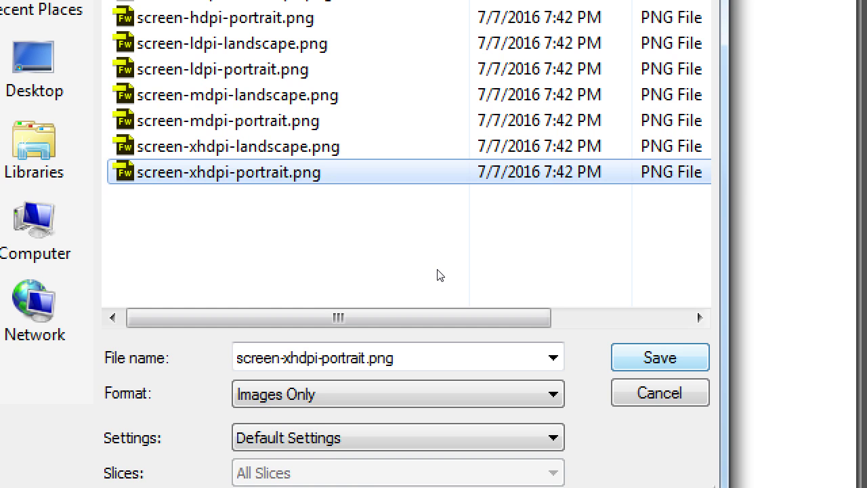
click(306, 179)
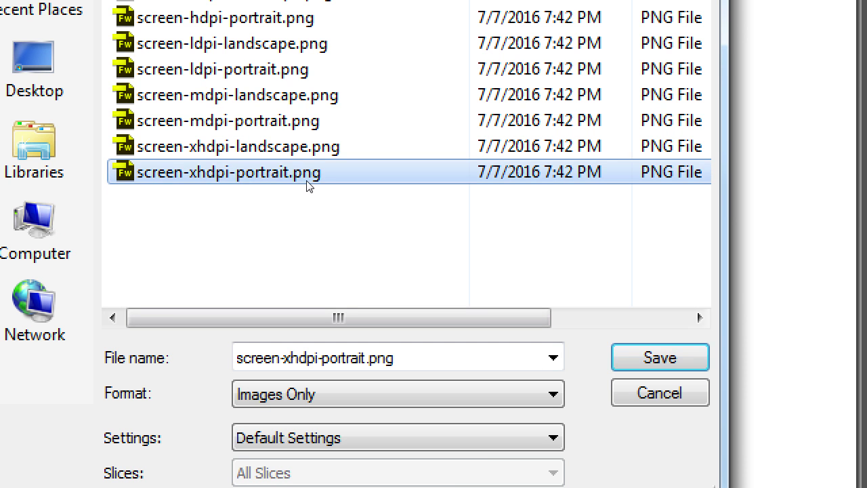
key(Escape)
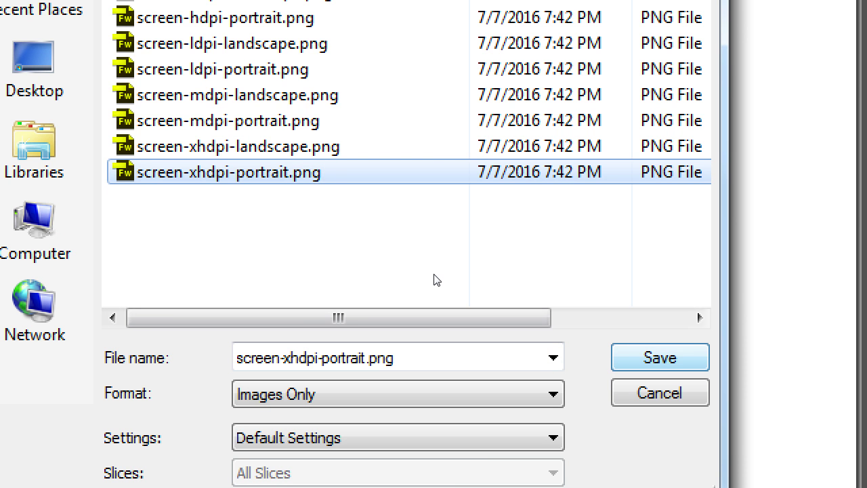
key(Return)
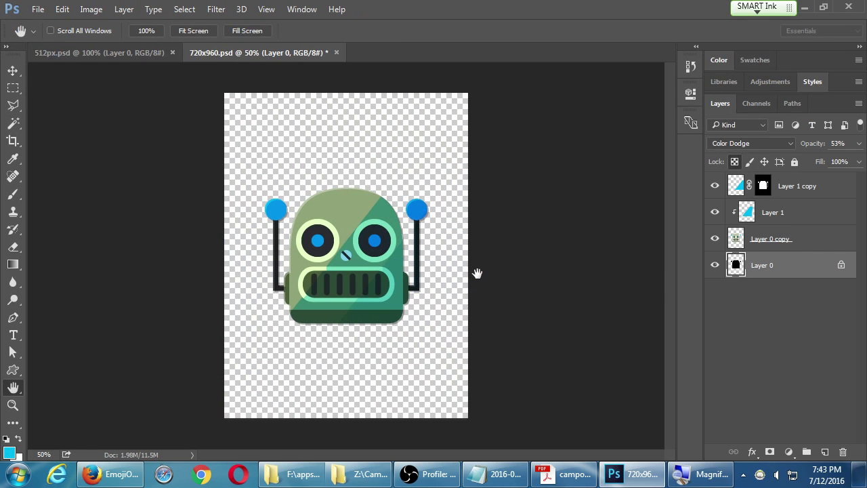
key(ctrl+alt+shift+s)
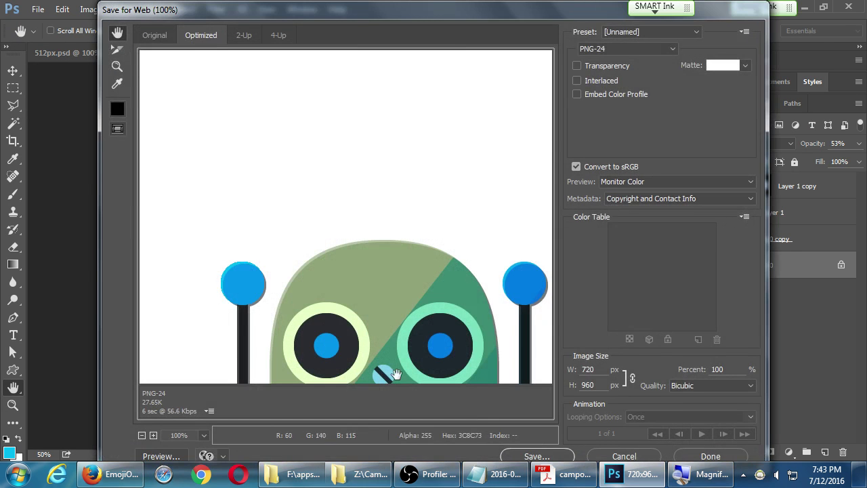
click(577, 478)
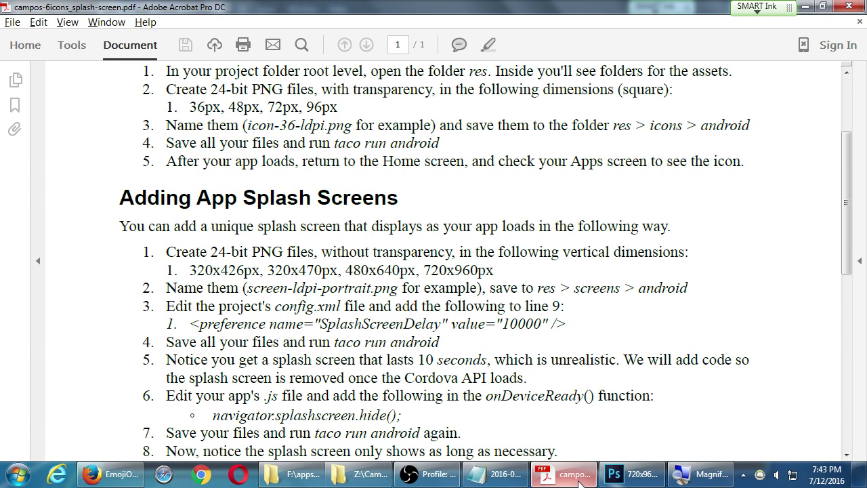
click(577, 477)
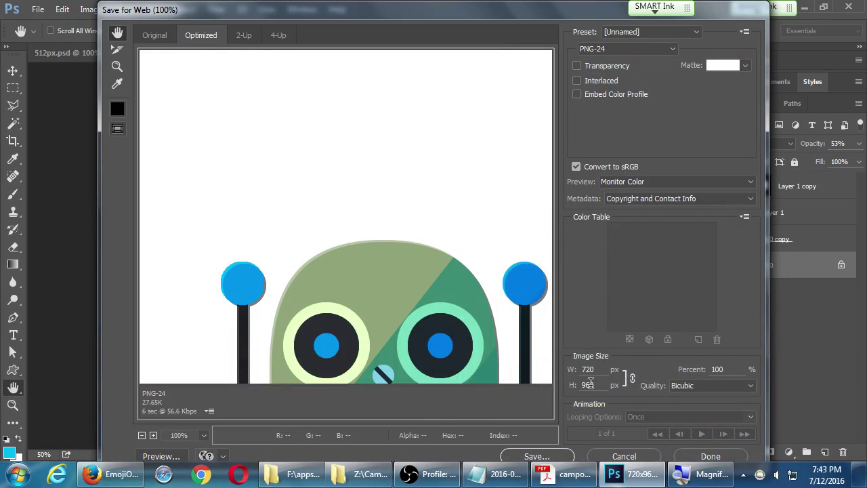
double_click(587, 384)
text(640)
key(Tab)
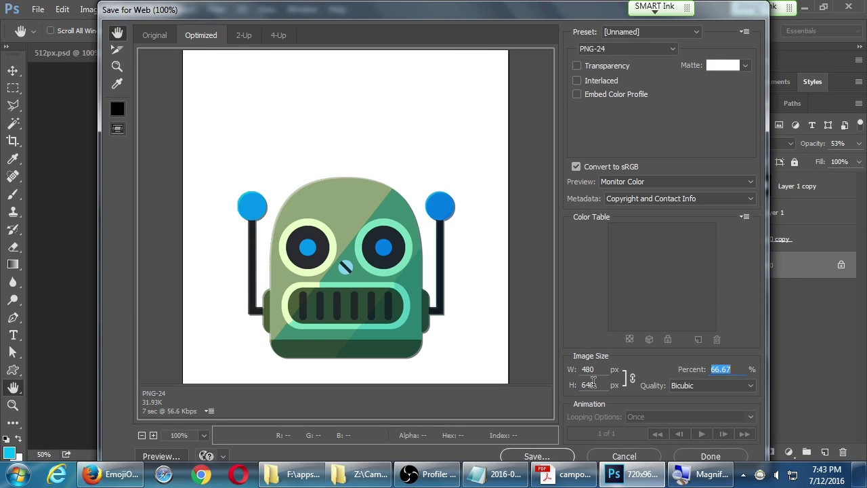
key(alt+Tab)
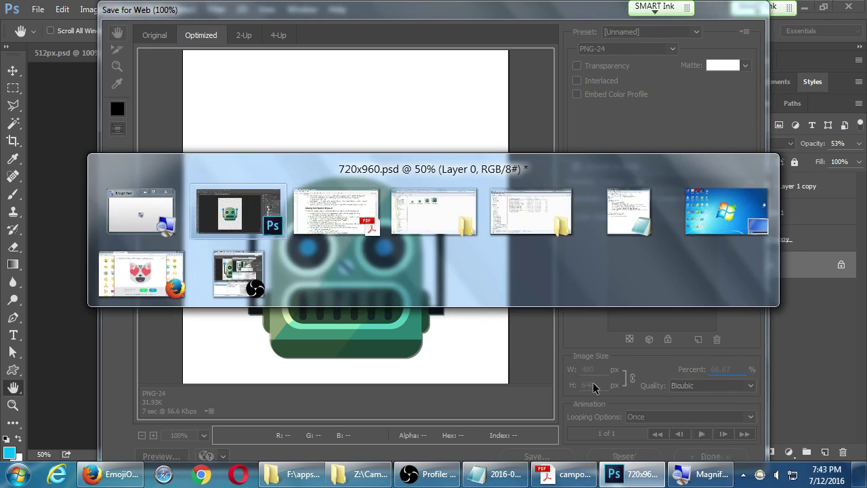
key(alt+Tab)
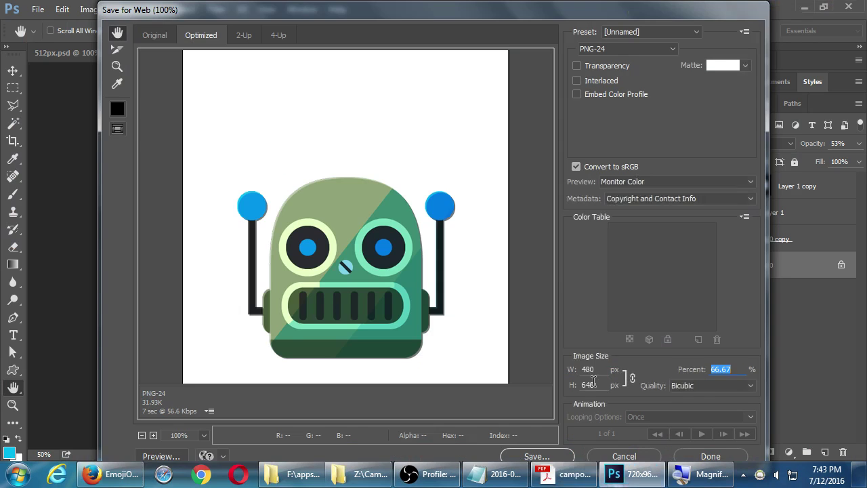
key(Escape)
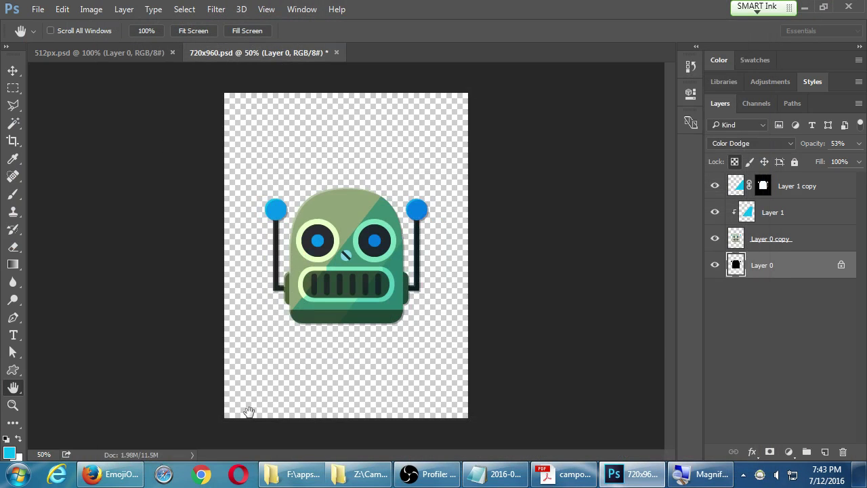
Step: Switch to Windows Explorer, open the res > screens > android folder, and display its PNG files with thumbnails
click(305, 478)
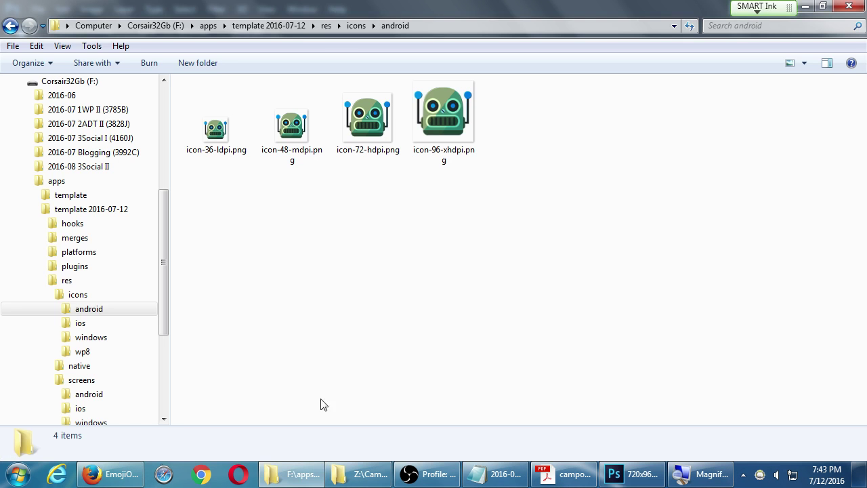
click(325, 26)
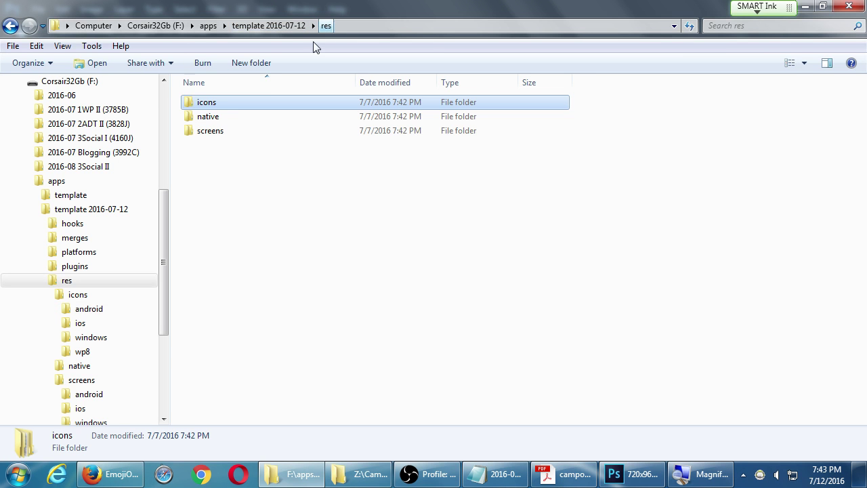
double_click(230, 132)
double_click(222, 102)
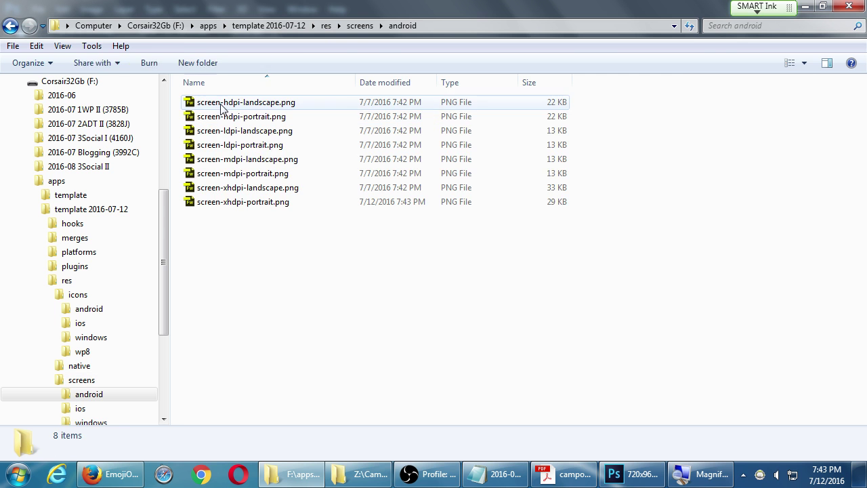
click(789, 64)
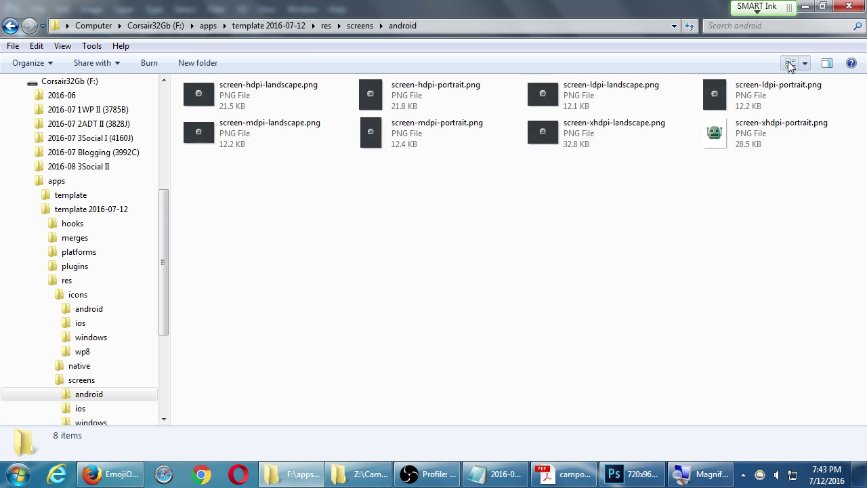
Step: Enlarge the file thumbnails and check the dimensions of screen-xhdpi-portrait.png and screen-hdpi-portrait.png
click(789, 65)
click(790, 64)
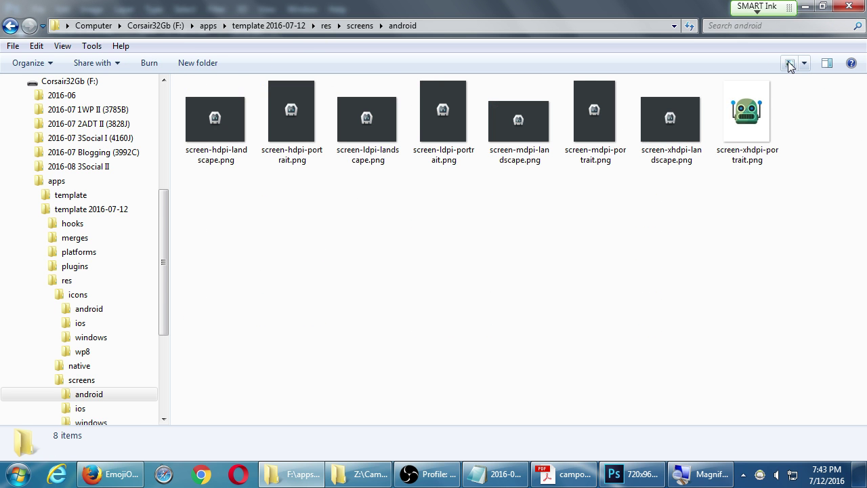
click(745, 145)
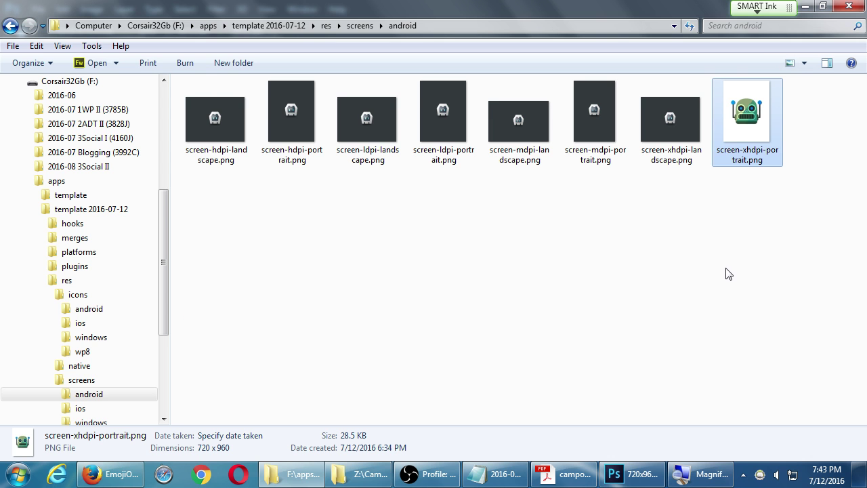
click(299, 136)
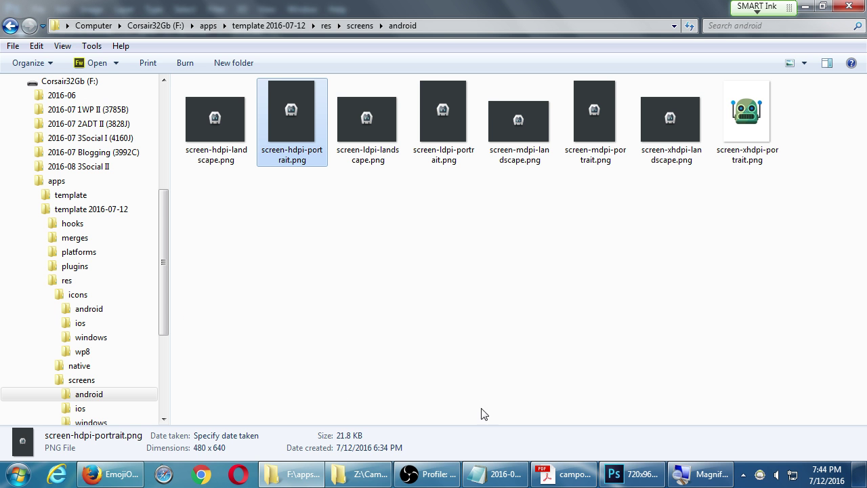
Step: Switch to Photoshop and open Save for Web for 720x960.psd, scaling the export to 480 x 640 px
click(620, 473)
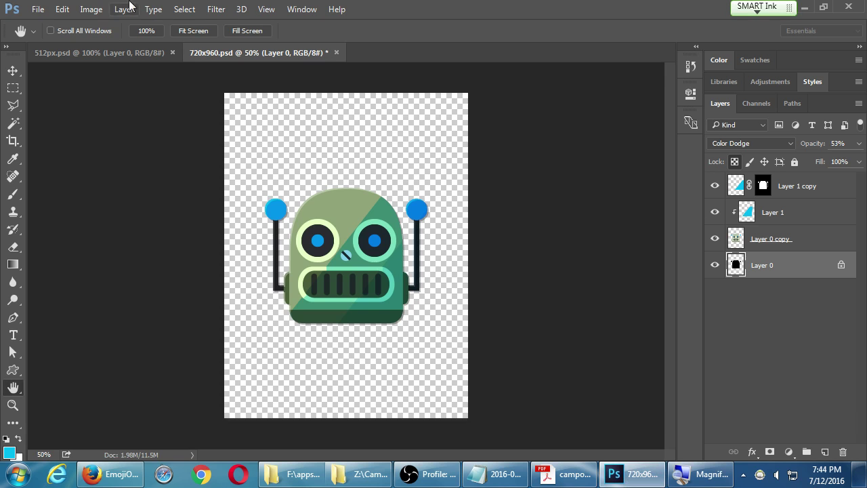
click(37, 9)
mouse_move(120, 205)
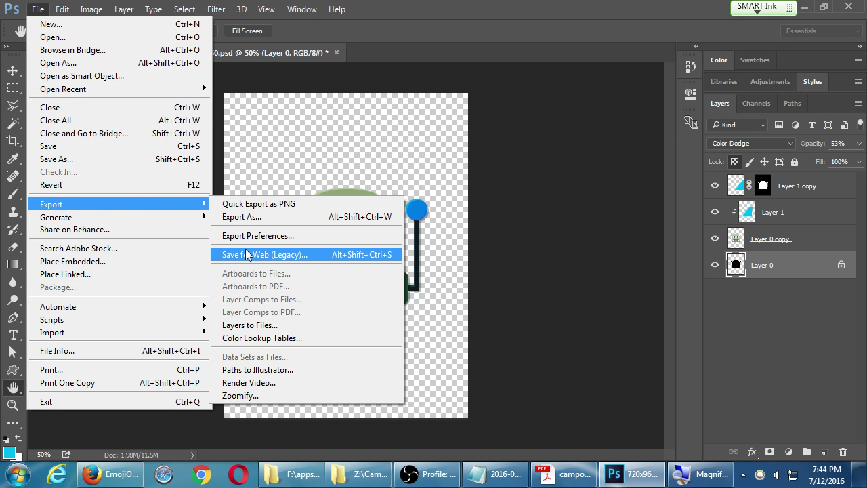
click(248, 254)
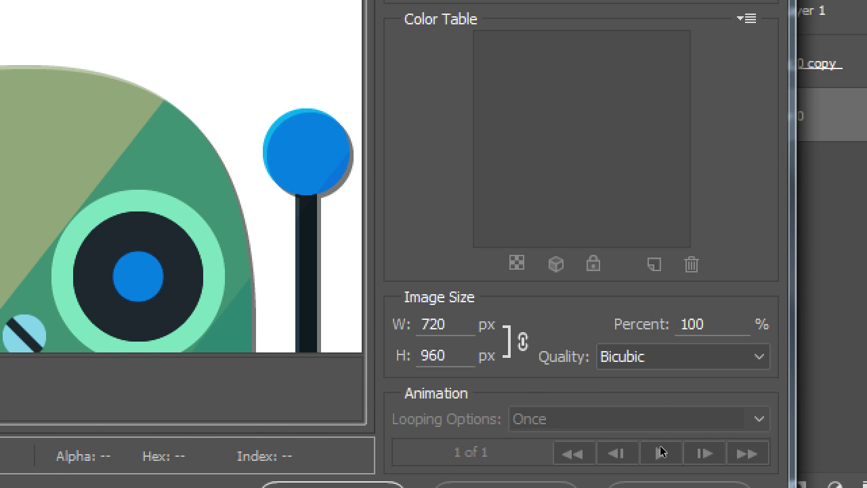
click(504, 487)
key(ctrl+a)
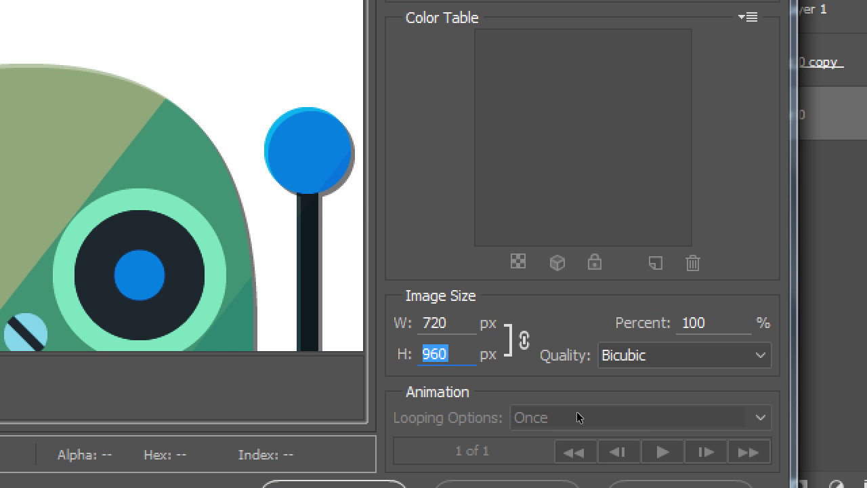
text(640)
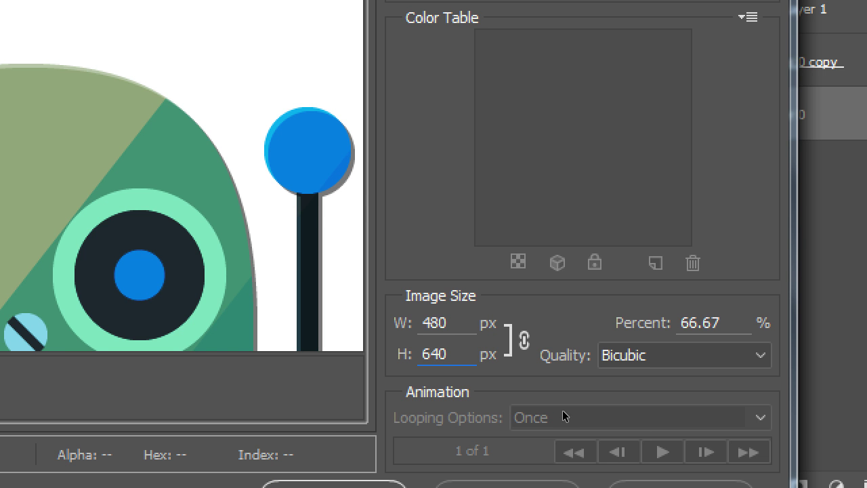
key(Tab)
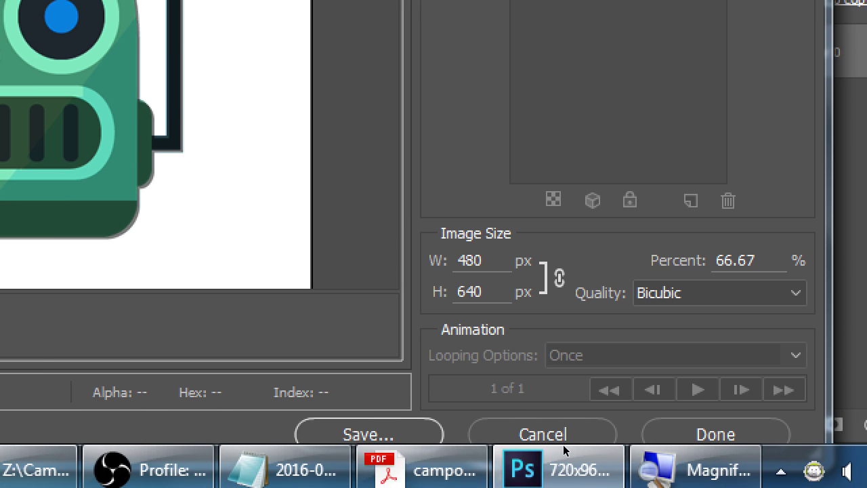
Step: Save the optimized splash screen over the existing screen-hdpi-portrait.png file
key(Return)
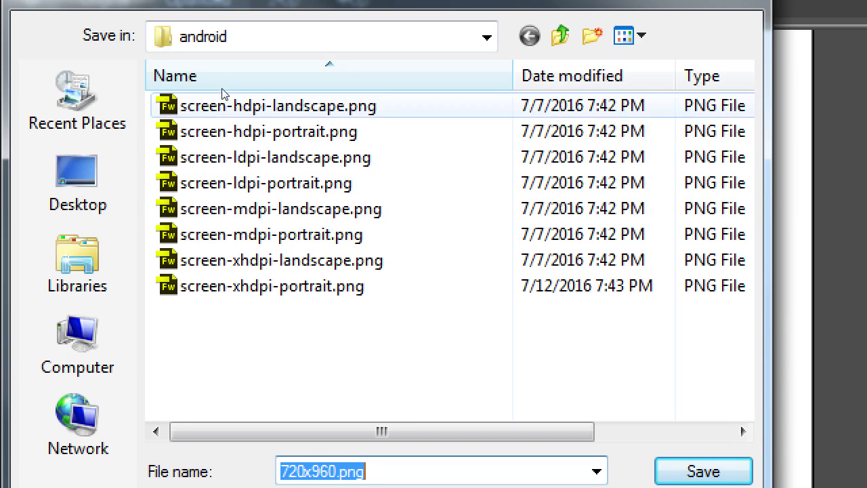
click(231, 108)
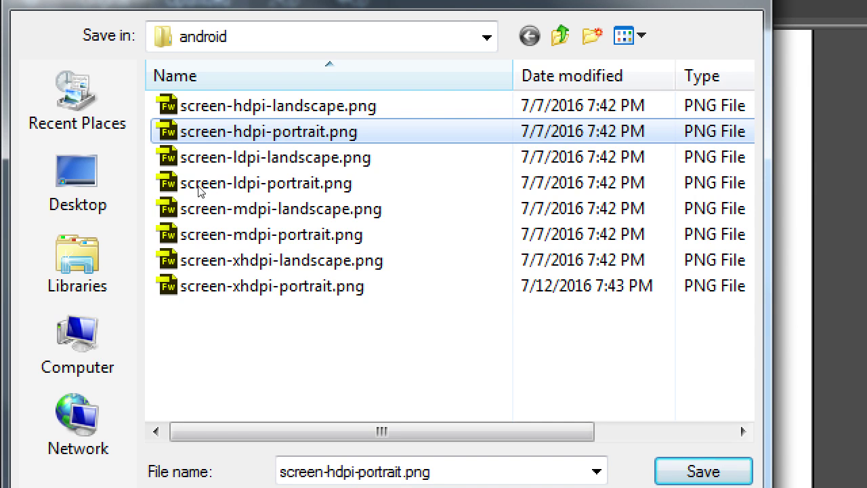
key(Return)
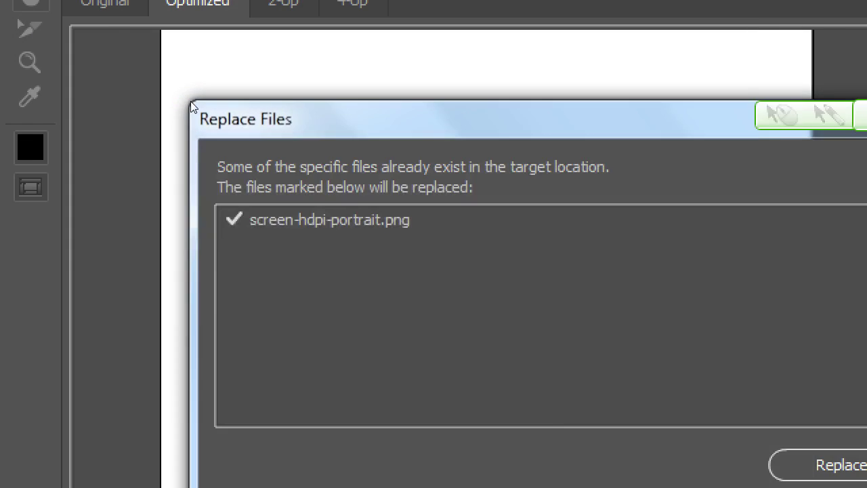
click(509, 265)
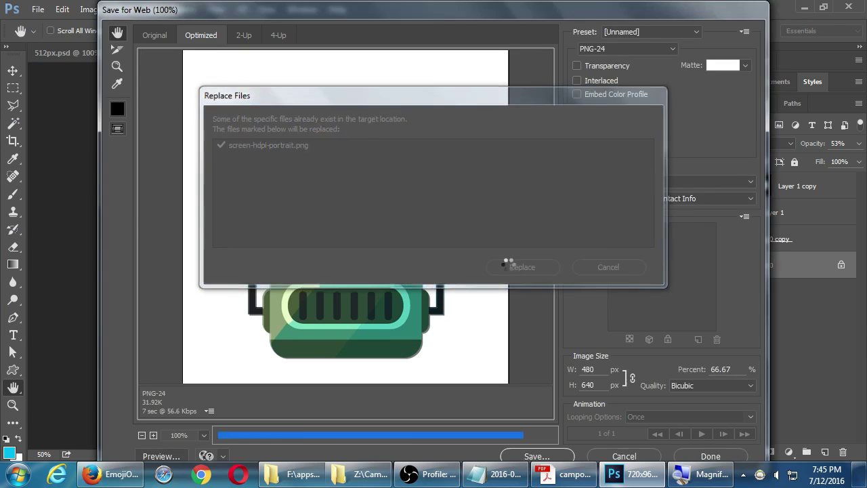
Step: Reopen Save for Web and check the remaining splash screen dimensions in the campos-6icons_splash-screen.pdf instructions
key(ctrl+alt+shift+s)
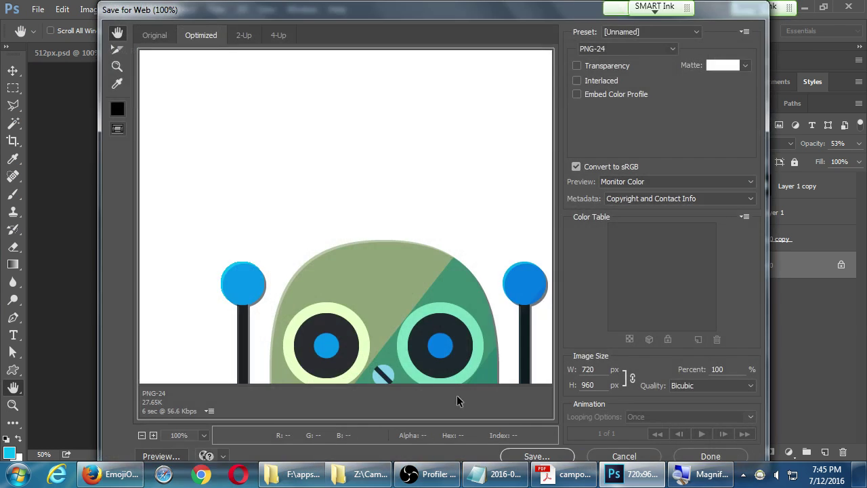
click(552, 476)
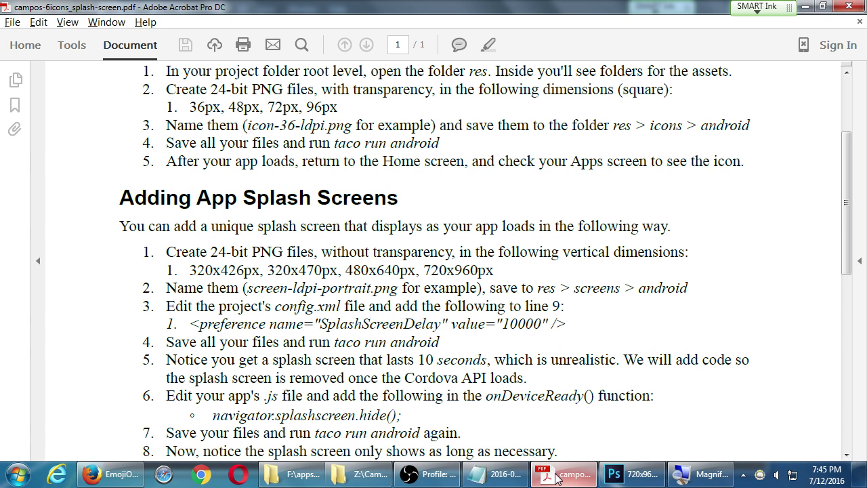
click(613, 474)
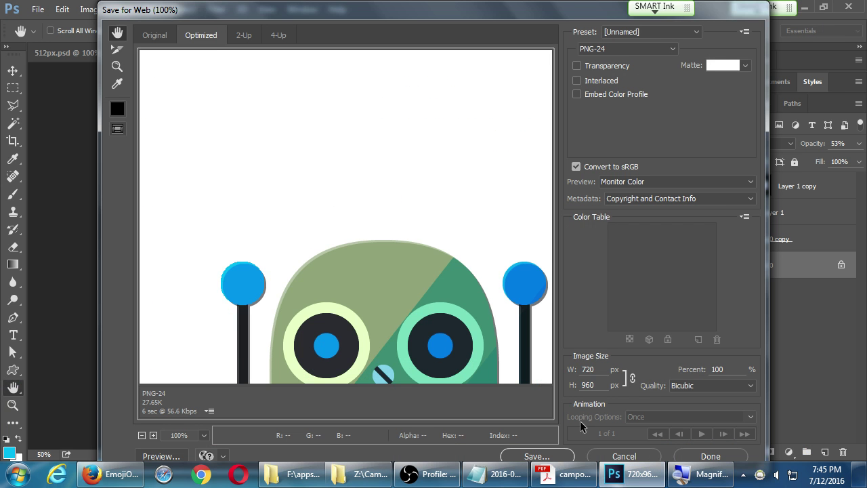
Step: Try an export size of 320 x 470 px with linked proportions and recheck the dimensions in the PDF
double_click(586, 369)
text(320)
key(Tab)
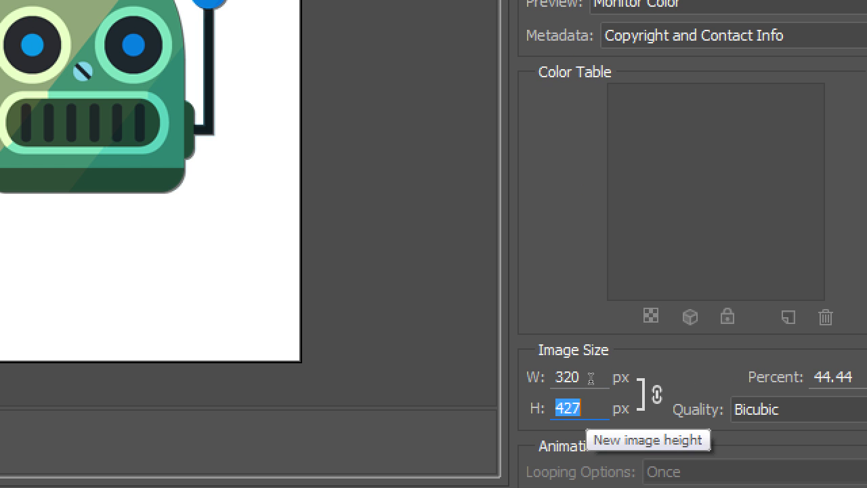
text(470)
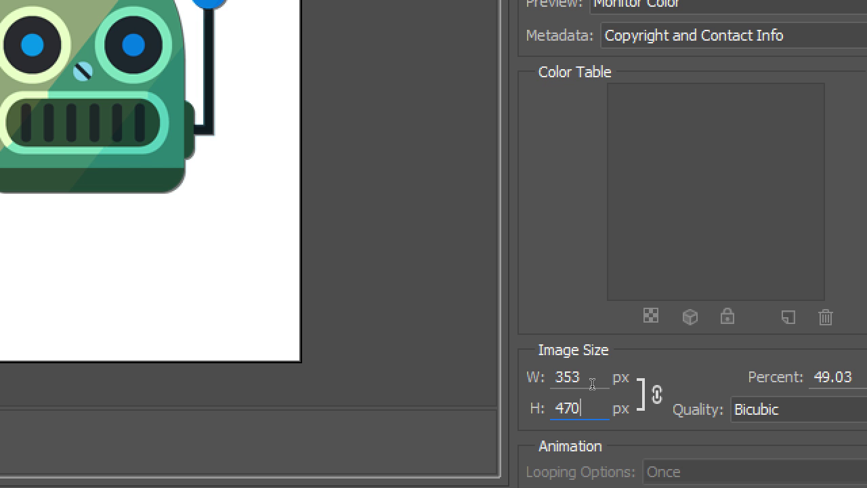
click(592, 380)
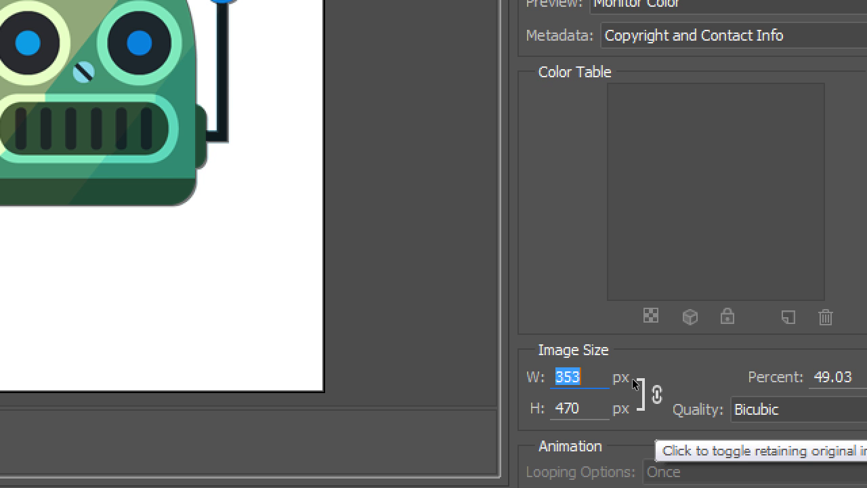
key(alt+Tab)
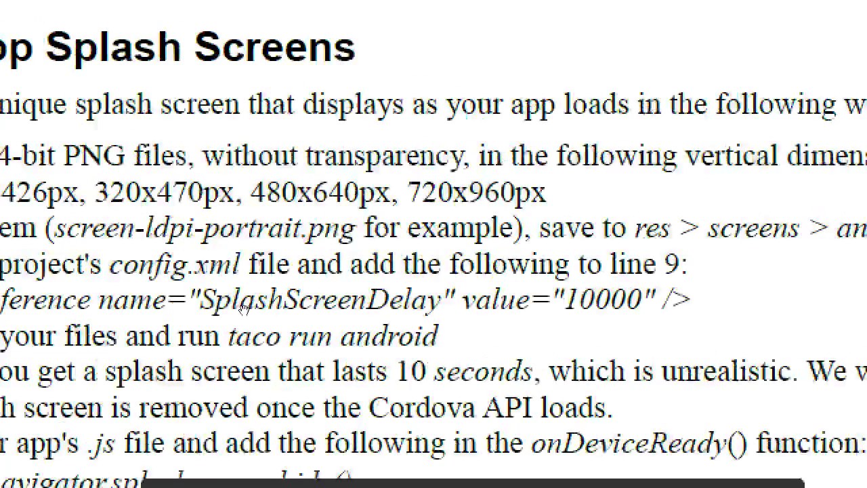
key(alt+Tab)
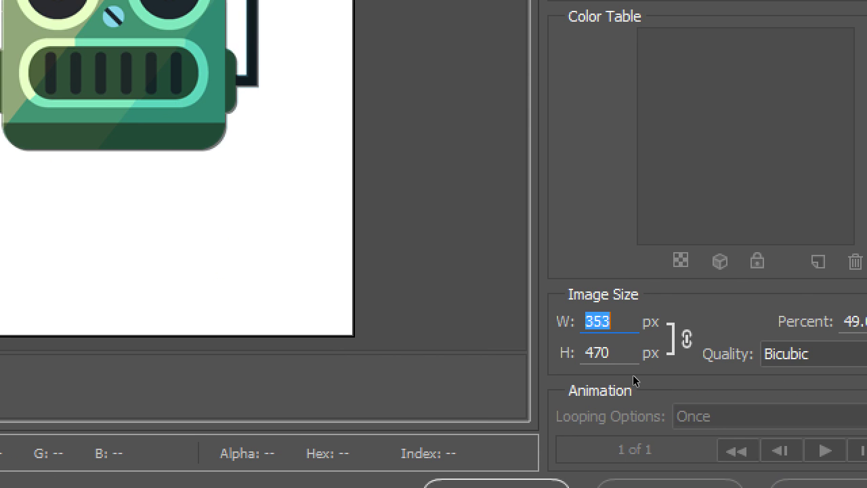
Step: Try an export width of 320 px with the proportions unlinked and the height at 470 px, and cancel the export
click(686, 339)
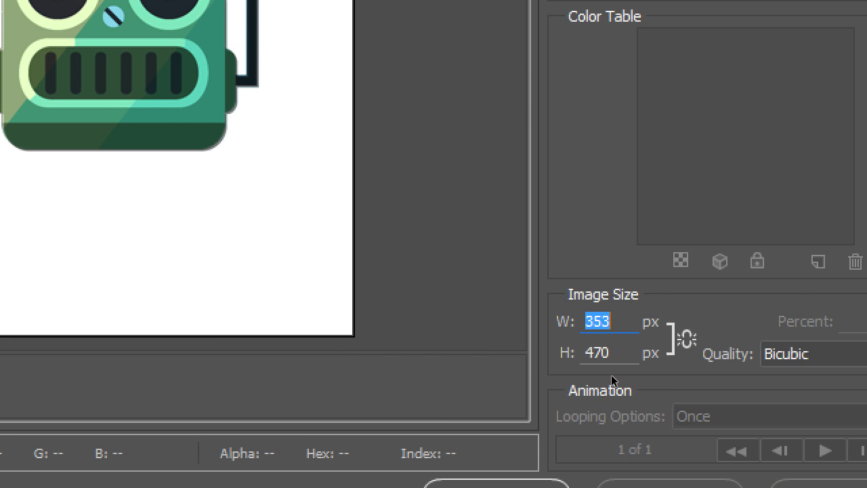
text(320)
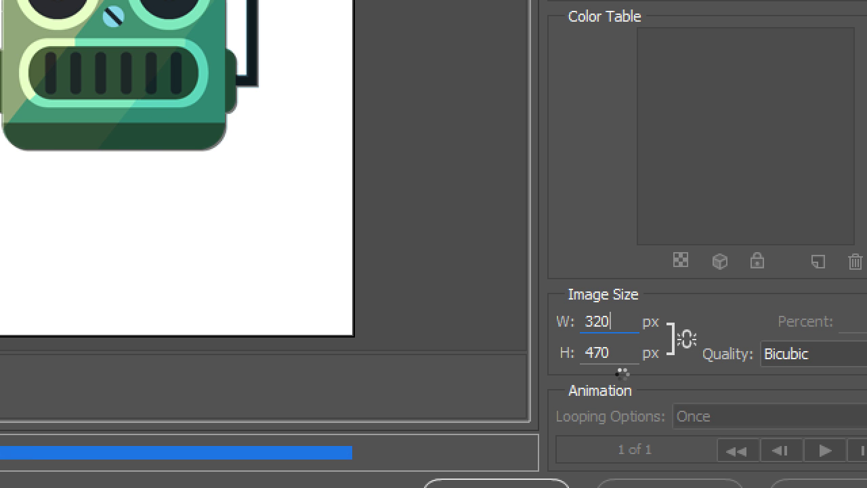
key(Tab)
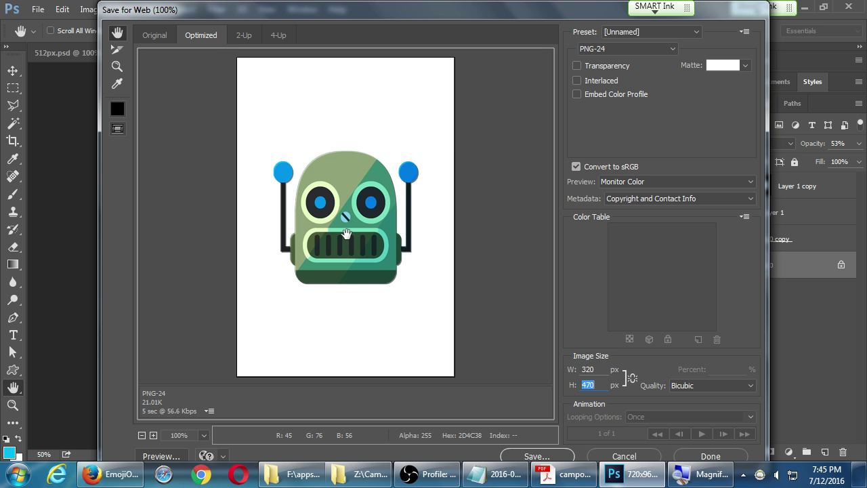
key(Escape)
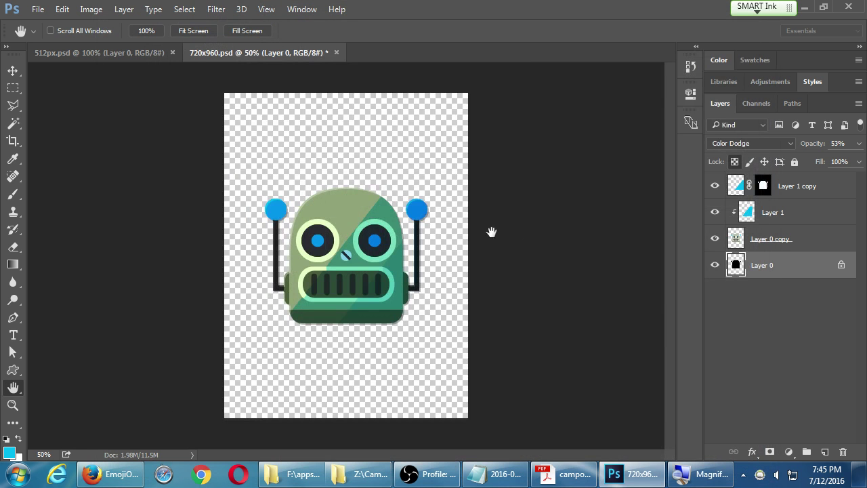
Step: Try resizing the canvas to 320 x 470 pixels around the centre anchor, and undo the resize
click(95, 11)
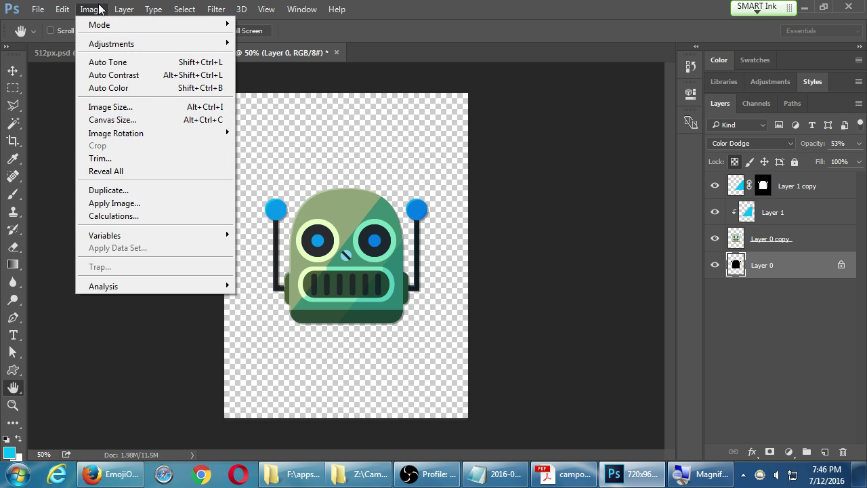
click(120, 119)
click(474, 167)
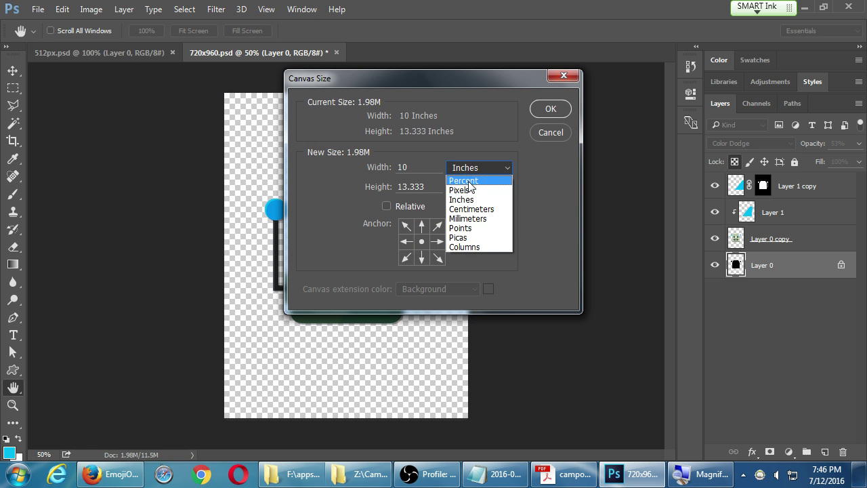
click(471, 188)
double_click(425, 170)
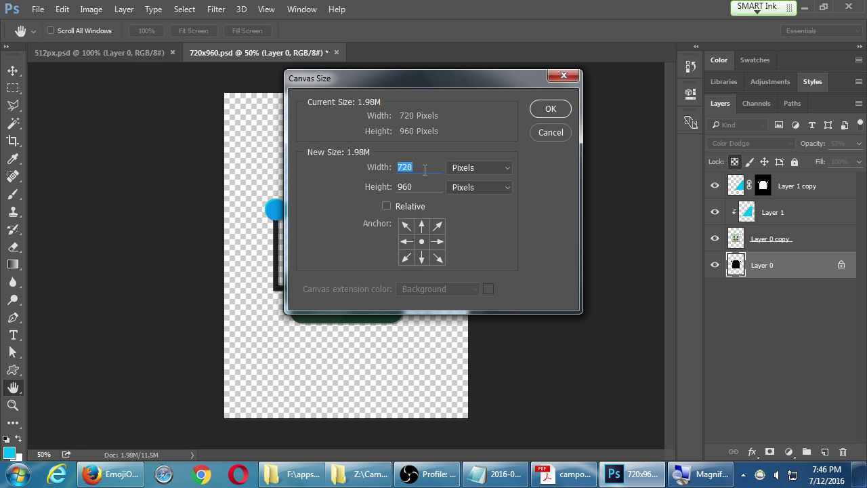
text(320)
key(Tab)
text(480)
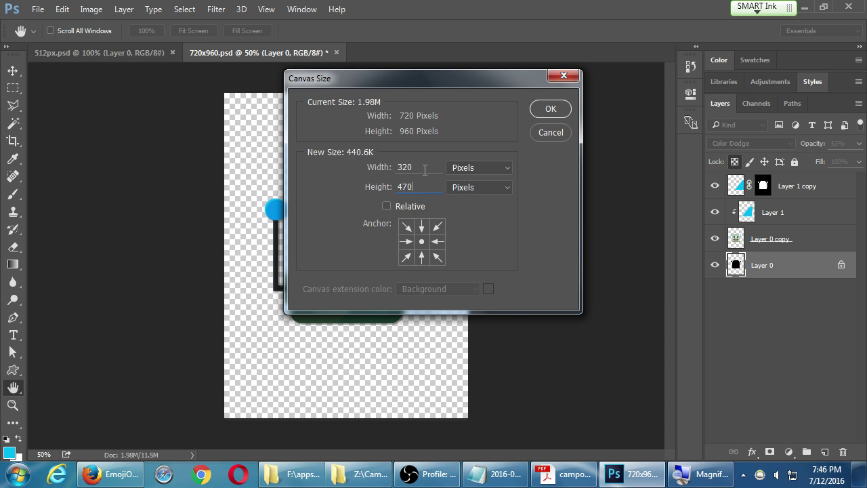
key(Return)
key(Return)
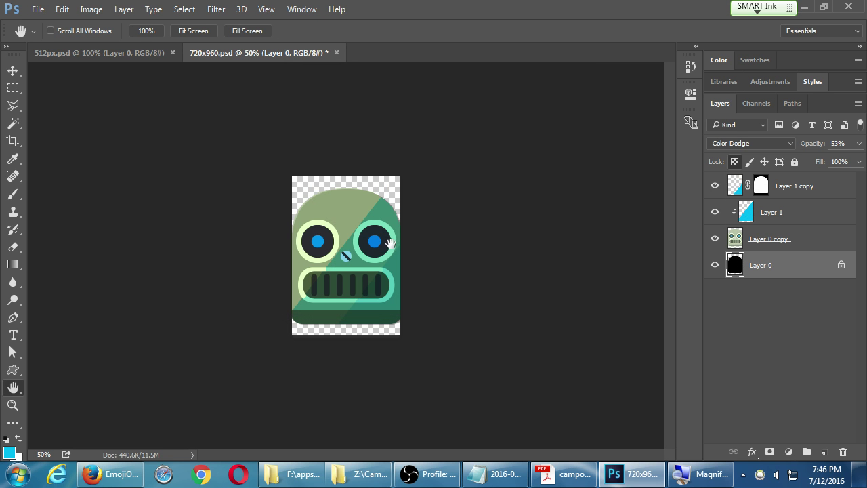
key(ctrl+z)
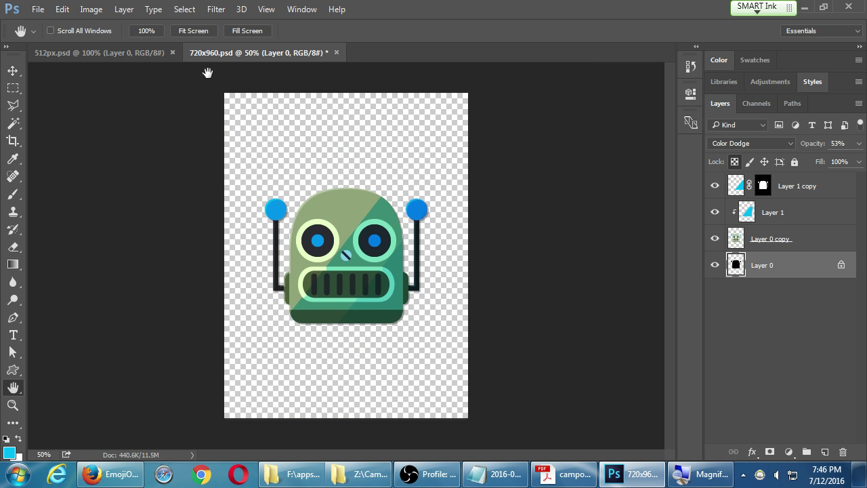
Step: Try resizing the whole image proportionally in pixels to a height of 470
click(91, 8)
click(98, 107)
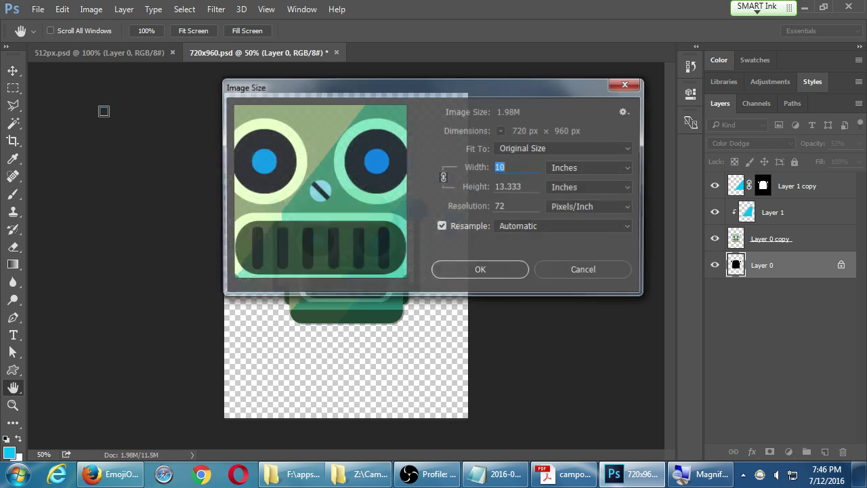
click(583, 167)
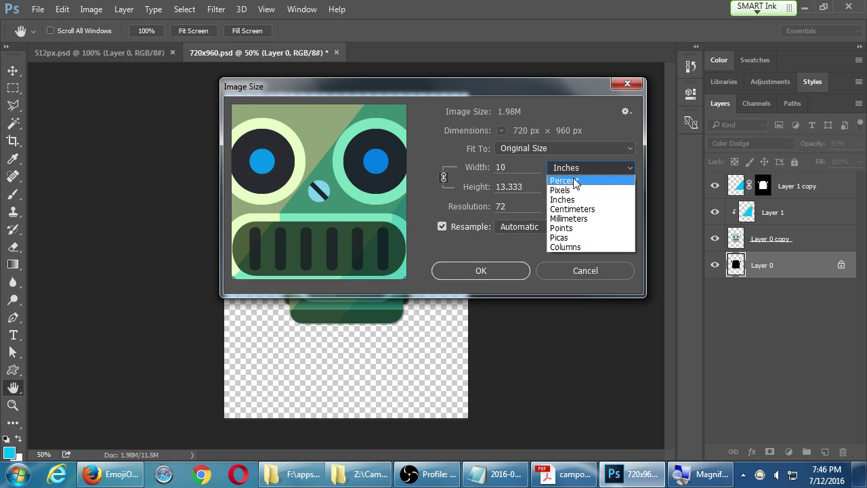
click(571, 191)
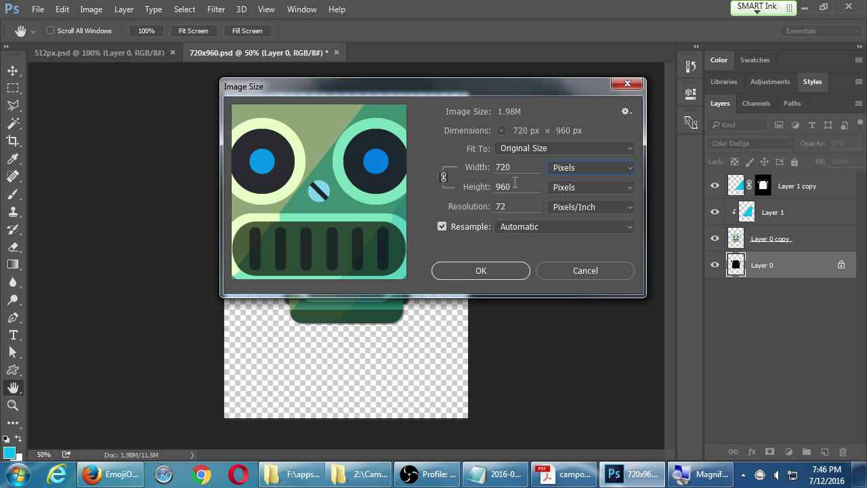
double_click(520, 183)
text(470)
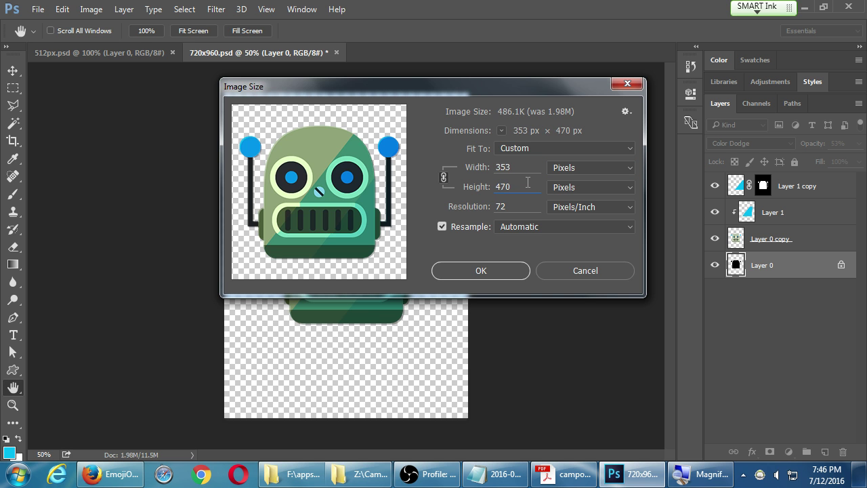
key(Return)
Step: Try trimming the canvas width to 320 pixels around the centre anchor, accepting the clipping
click(91, 9)
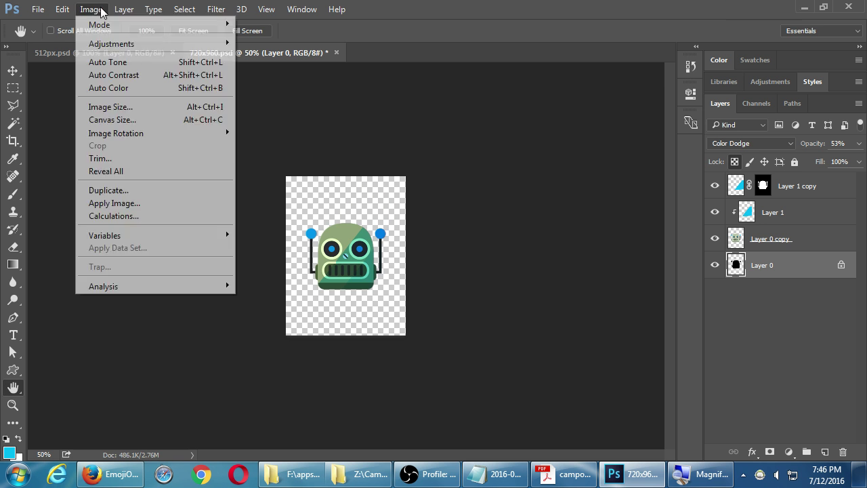
click(122, 121)
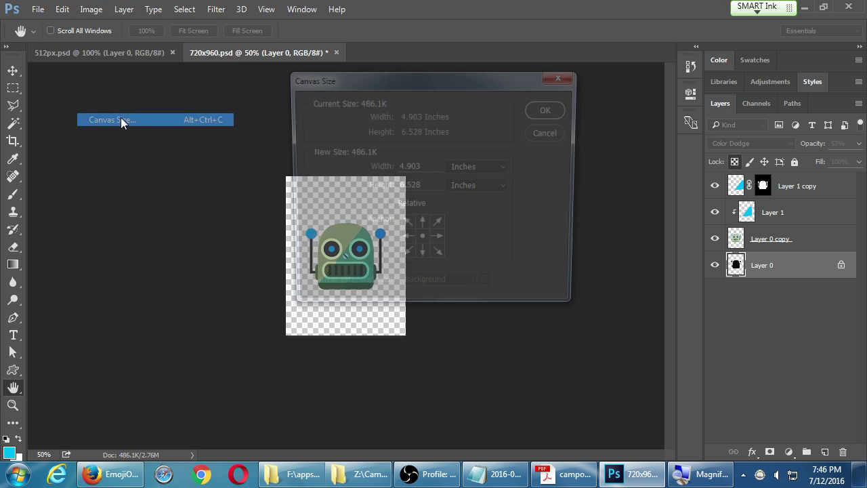
click(464, 167)
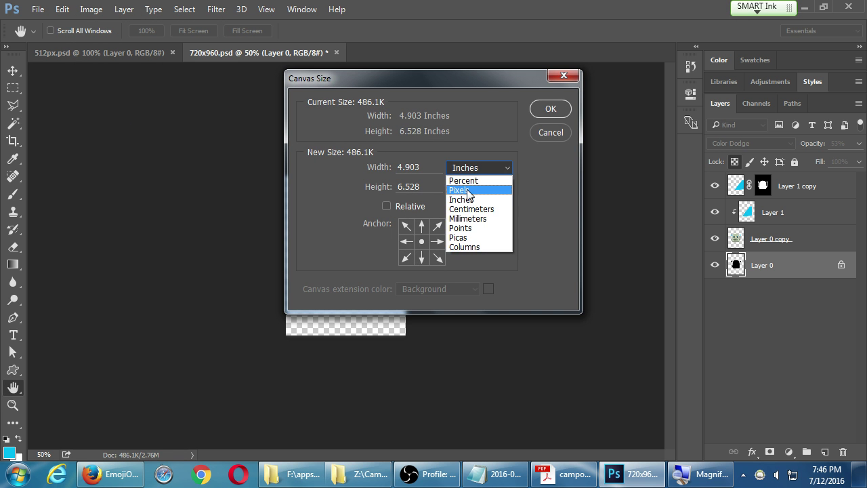
click(467, 188)
click(425, 167)
double_click(425, 168)
text(320)
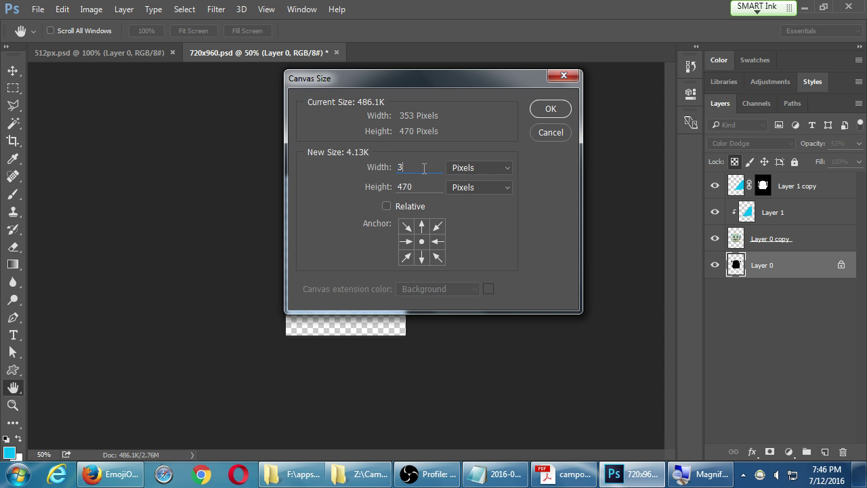
key(Return)
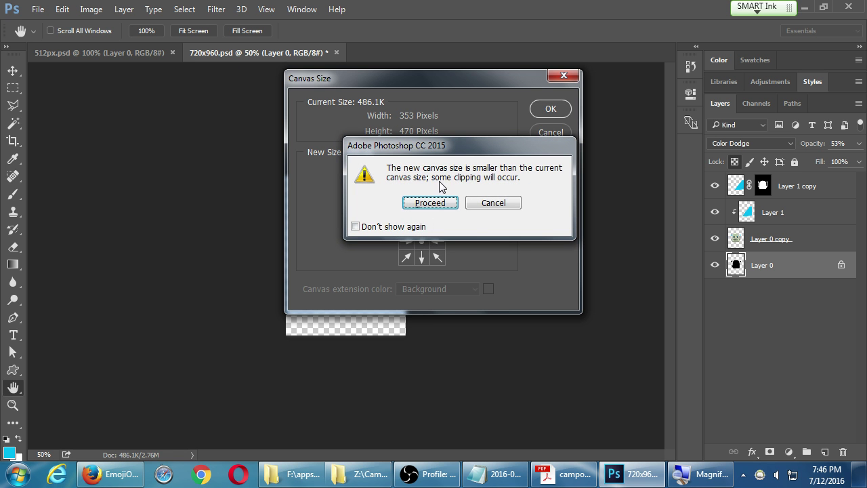
key(Return)
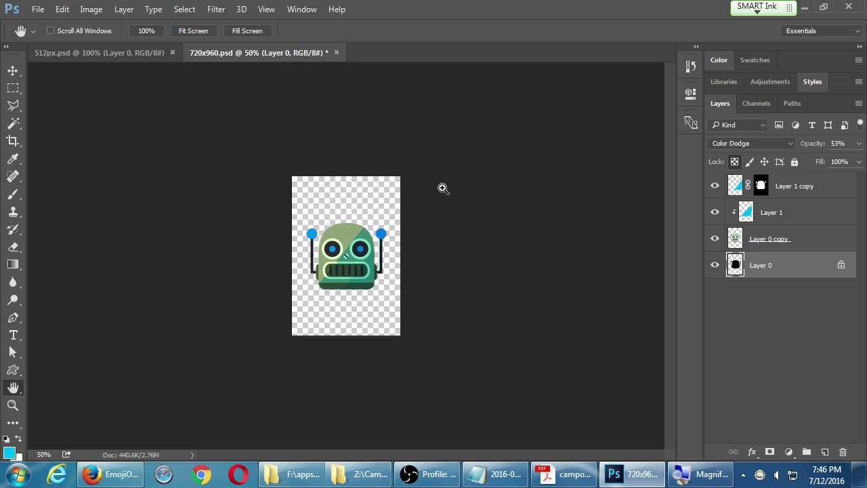
Step: Step through the history to undo the canvas trim and the image resize, checking the image size on the way
key(ctrl+alt+z)
key(ctrl+alt+z)
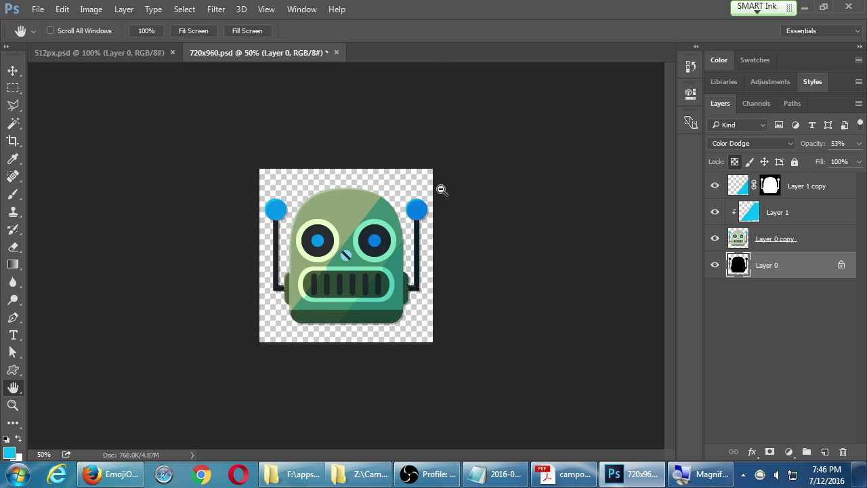
key(ctrl+shift+z)
key(ctrl+shift+z)
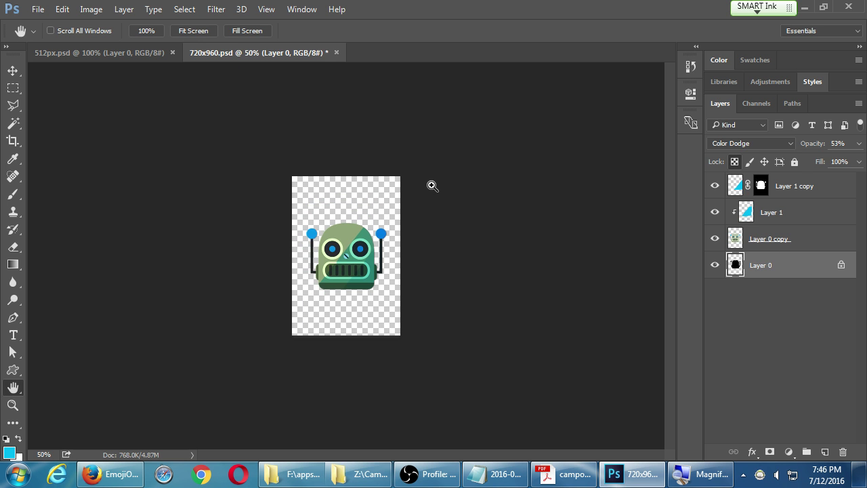
key(ctrl+shift+z)
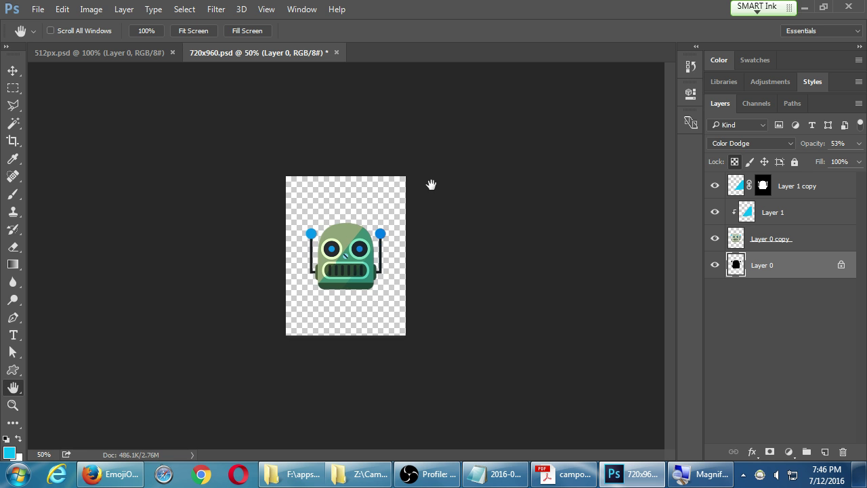
key(ctrl+alt+i)
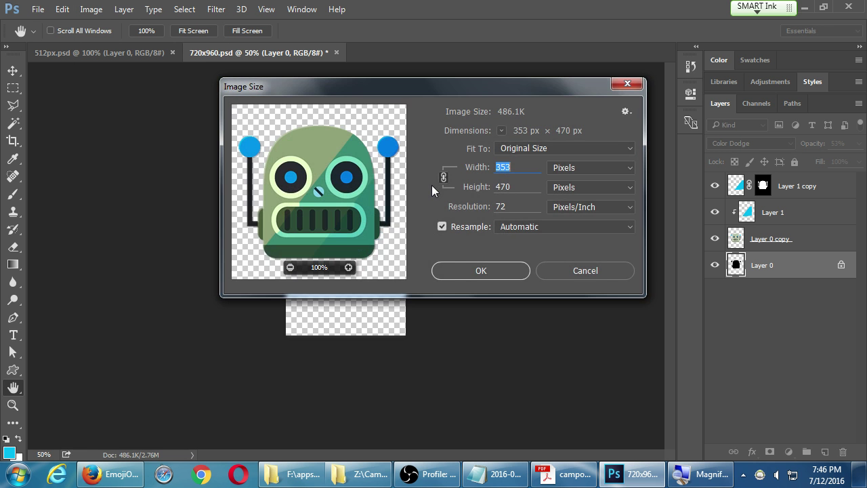
key(Escape)
key(ctrl+alt+z)
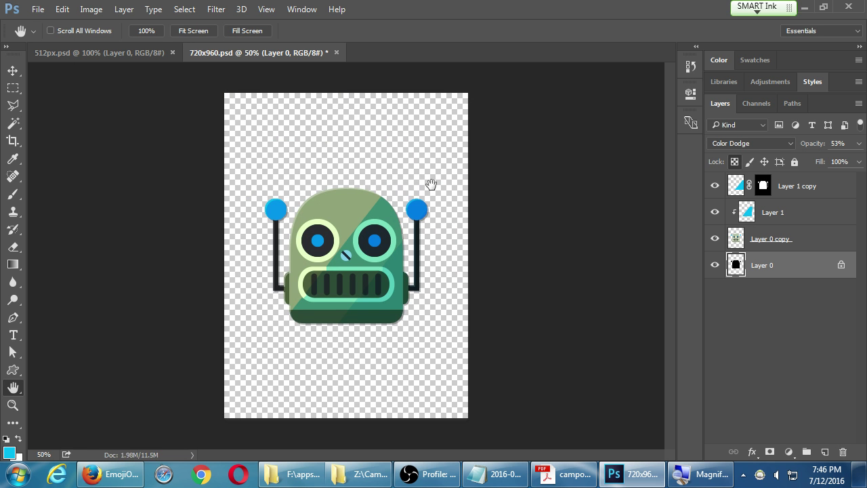
Step: Export the splash screen for web at 320 x 470 px with proportions unlinked, replacing screen-mdpi-portrait.png in the android folder
key(ctrl+alt+shift+s)
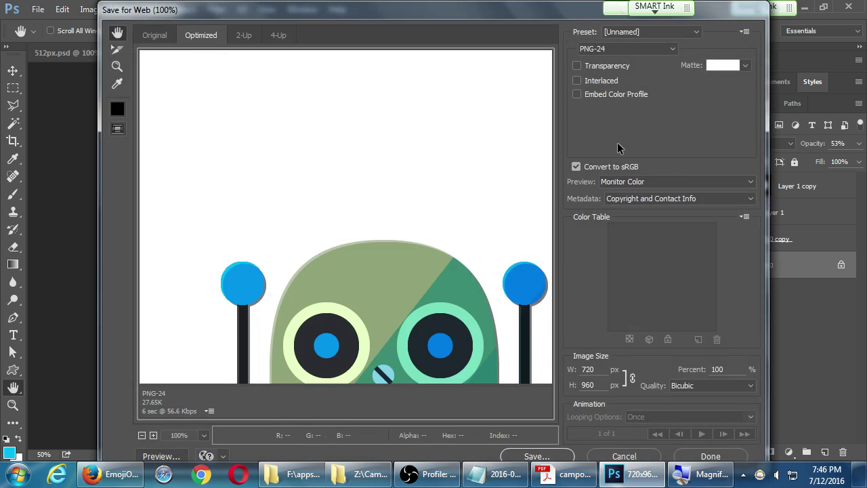
double_click(596, 383)
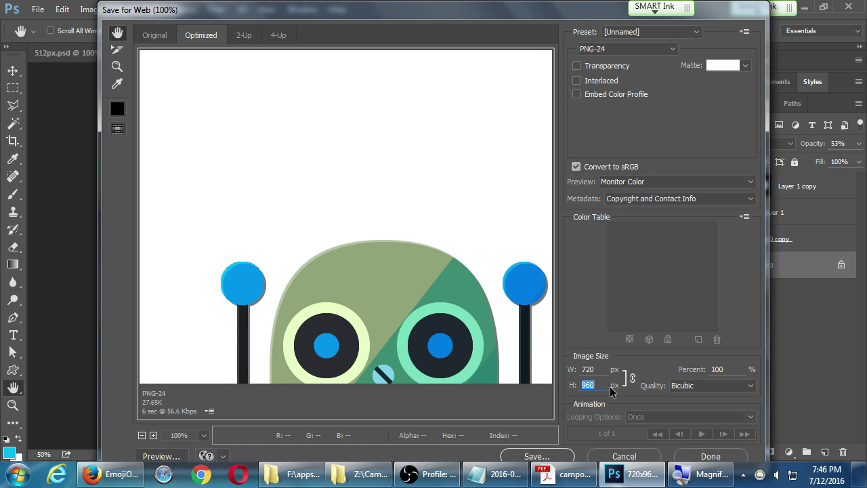
text(470)
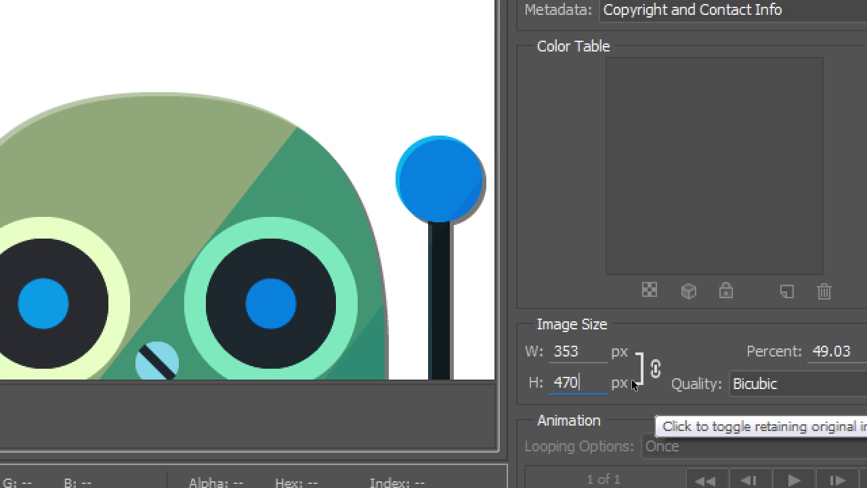
click(633, 383)
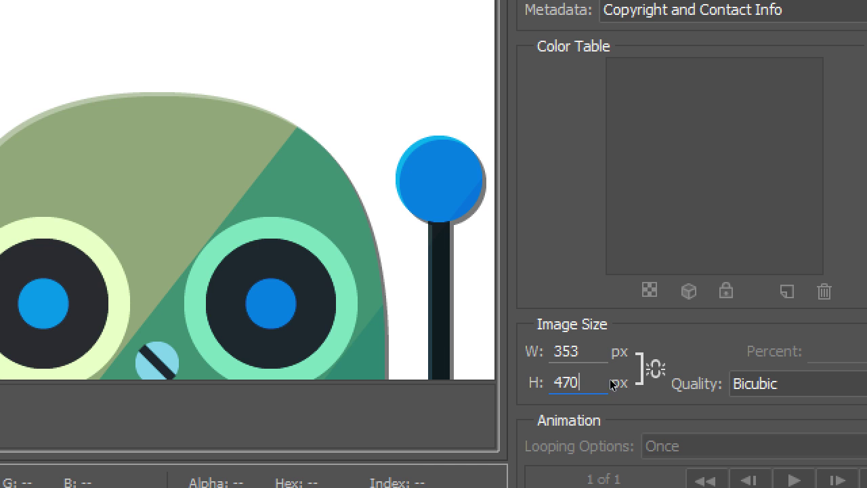
double_click(589, 364)
text(320)
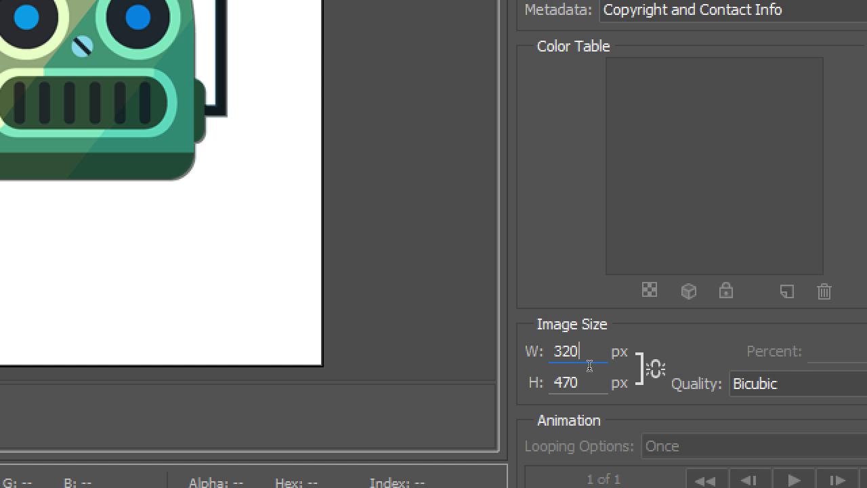
key(Tab)
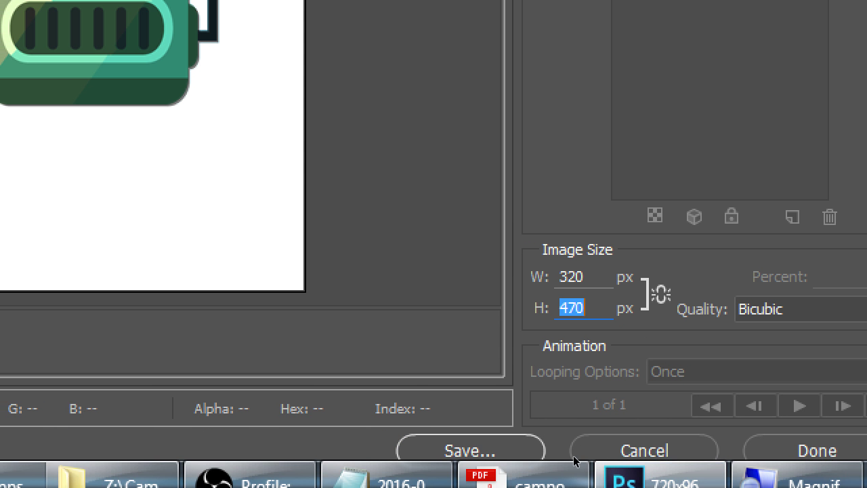
key(Return)
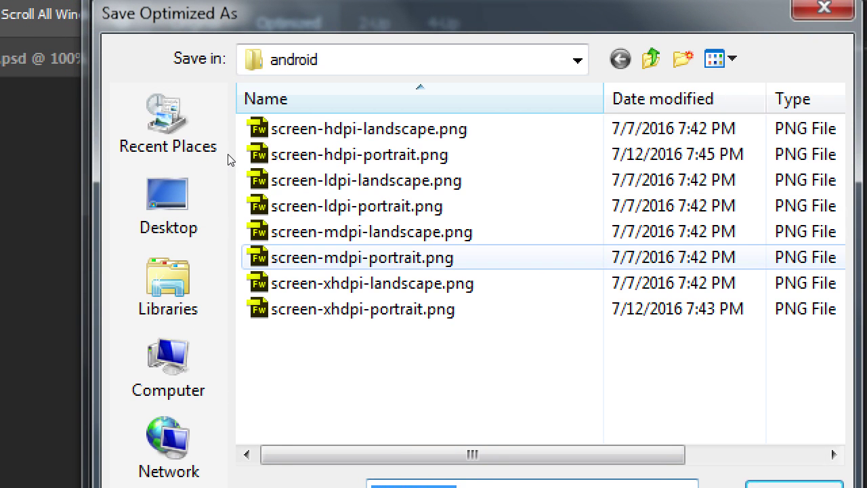
click(352, 260)
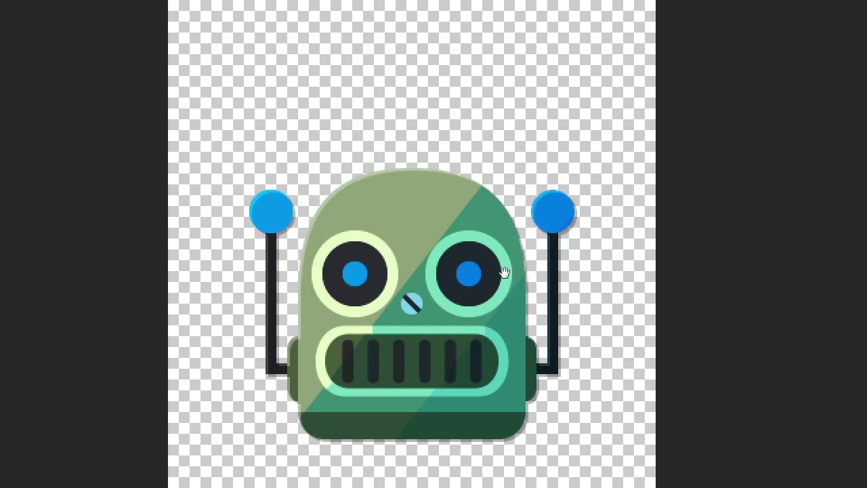
Step: Recheck the splash screen dimensions in the PDF and set the web export size to 320 x 426 px with proportions unlinked
key(alt+Tab)
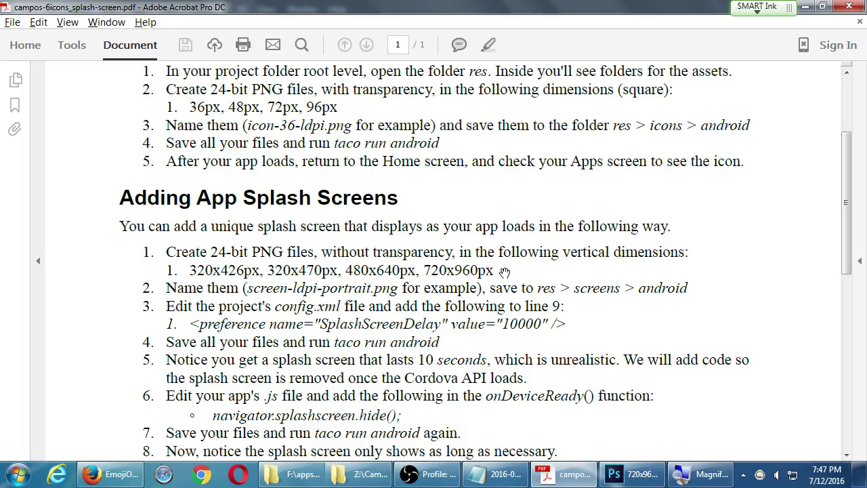
key(alt+Tab)
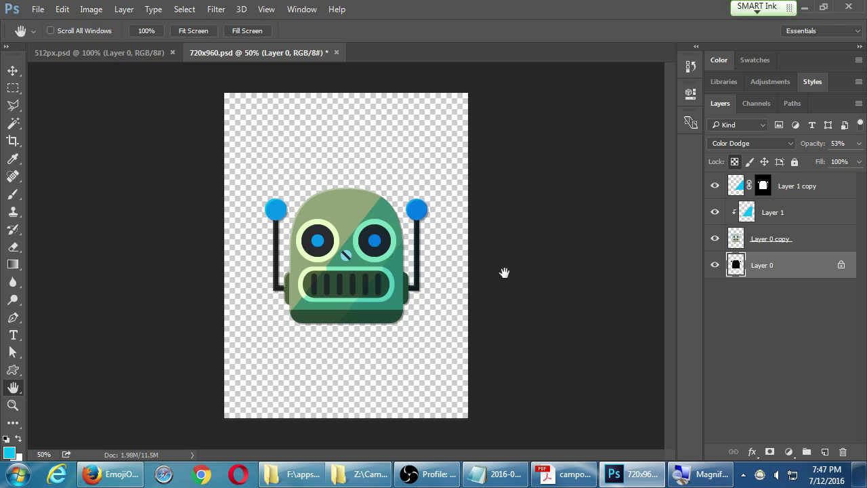
key(ctrl+alt+shift+s)
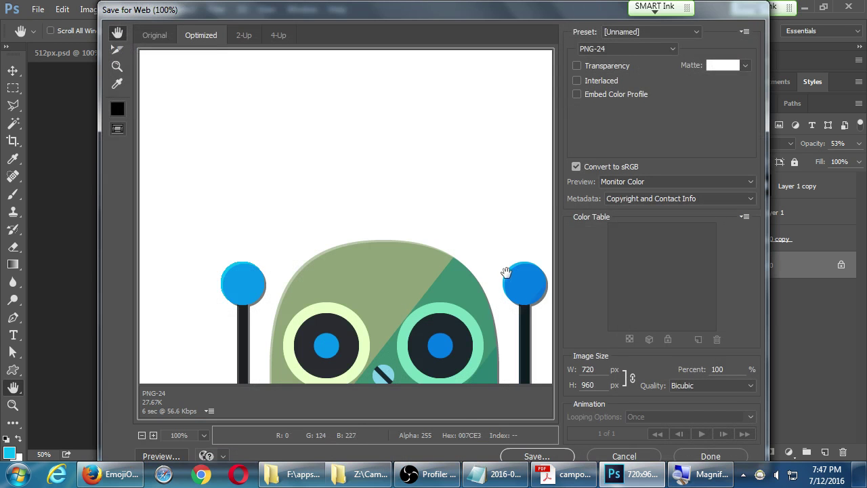
click(596, 366)
text(320)
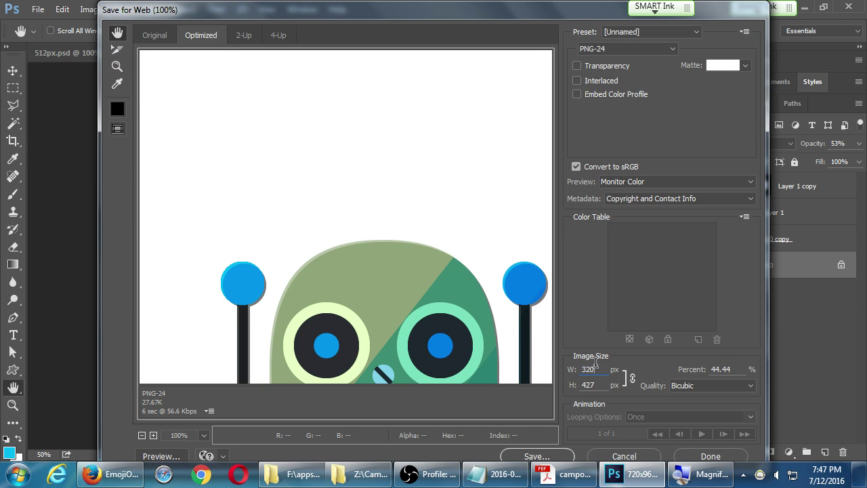
key(Tab)
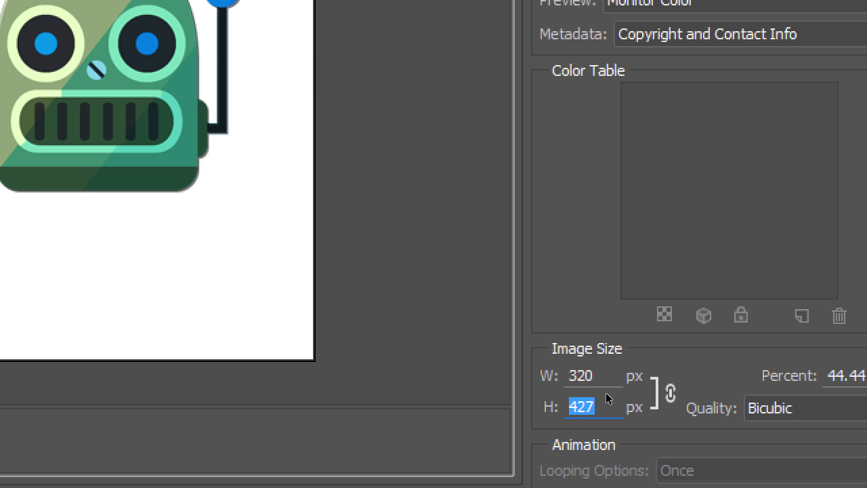
click(670, 393)
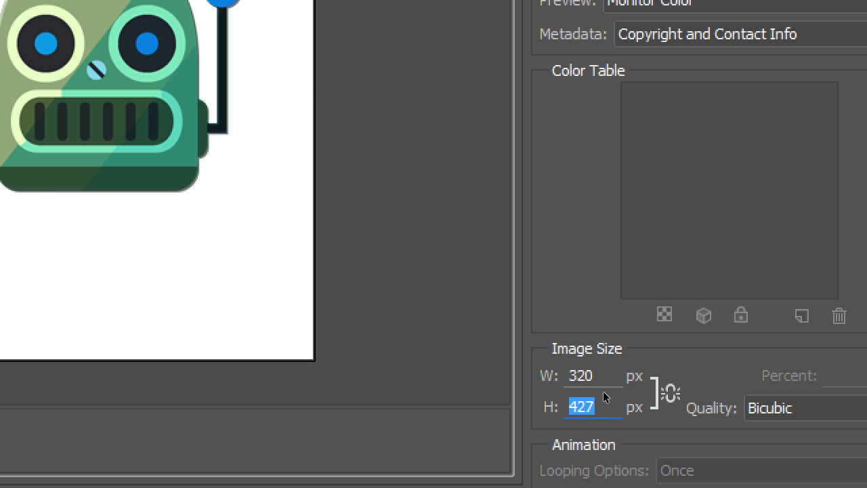
click(602, 393)
key(BackSpace)
text(6)
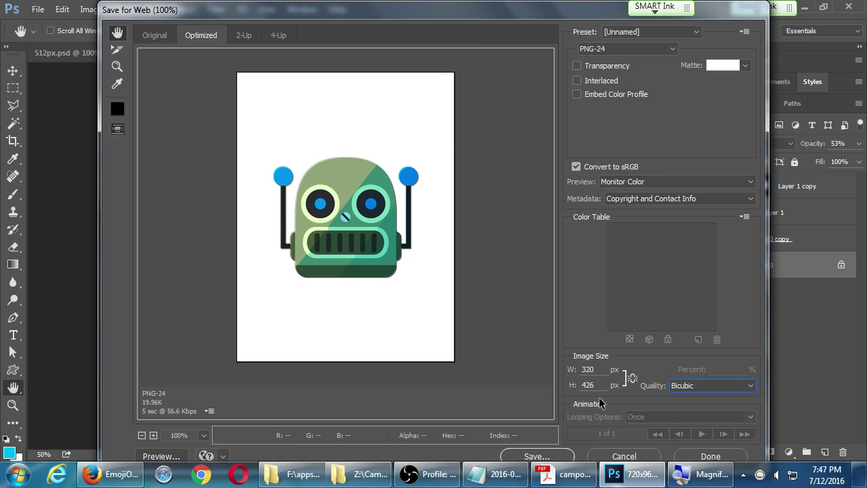
Step: Save the export over screen-ldpi-portrait.png in the android folder, replacing the existing file
click(556, 456)
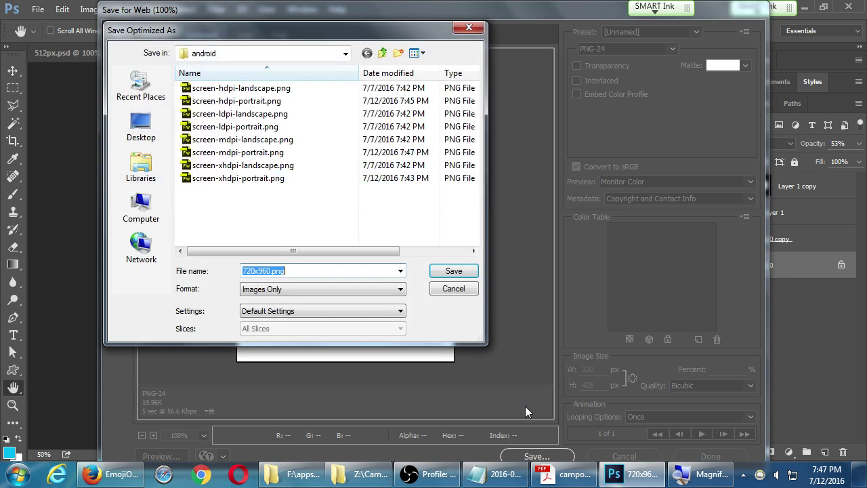
click(277, 127)
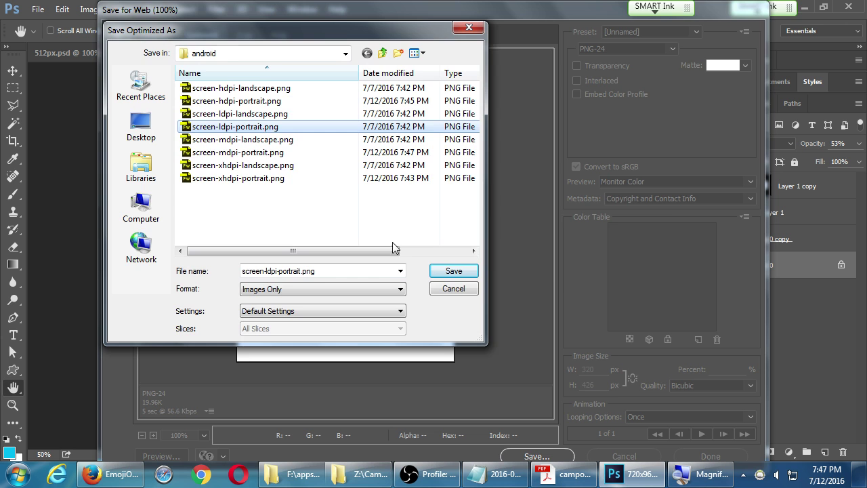
click(437, 273)
click(522, 268)
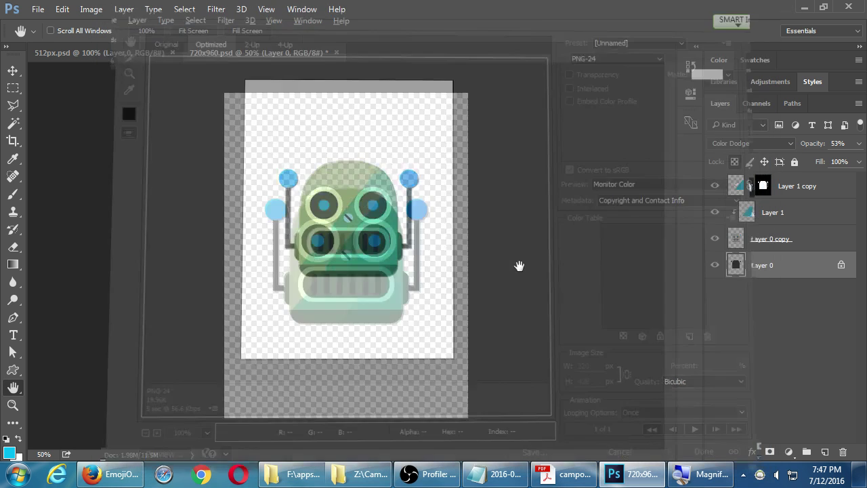
Step: Switch to the res > screens > android folder in the file explorer and review the portrait and landscape splash screen files
click(315, 476)
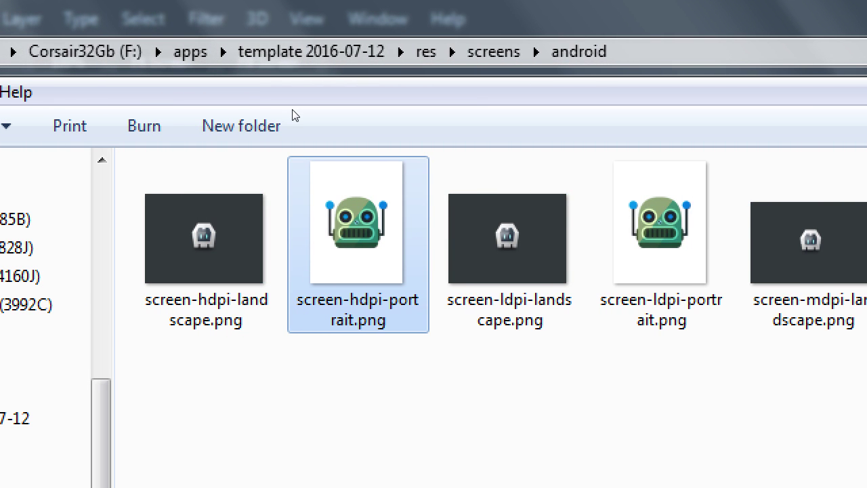
click(660, 244)
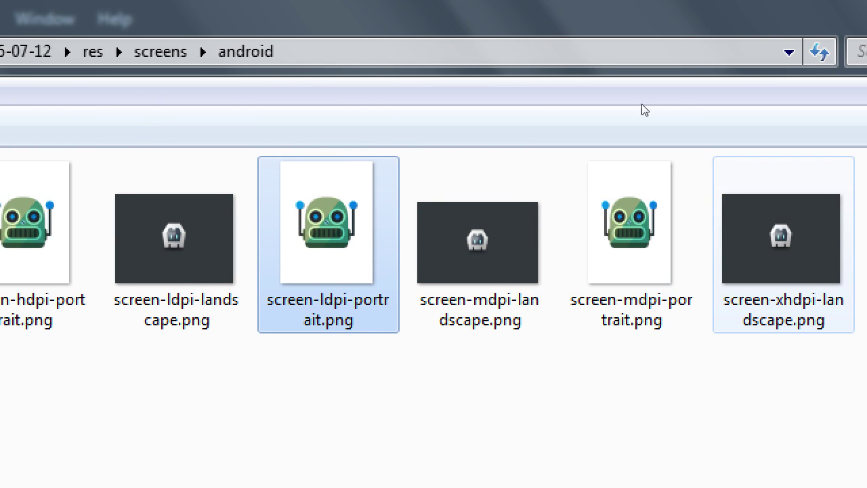
click(632, 241)
click(716, 230)
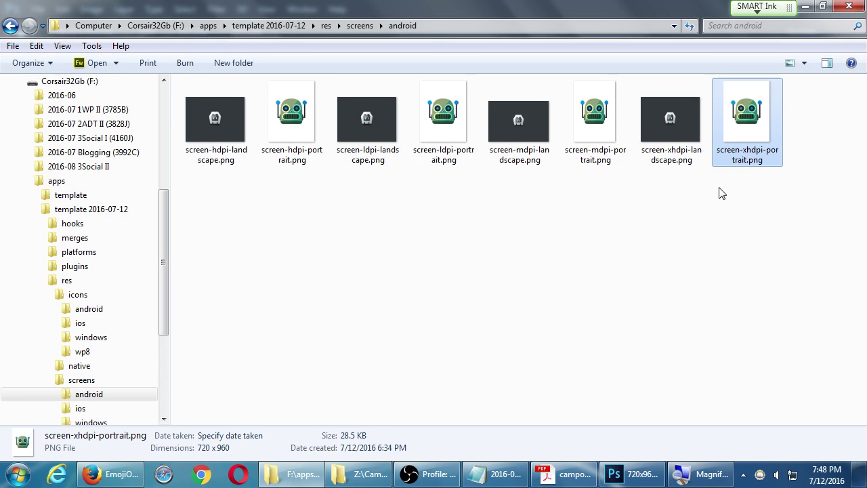
click(663, 140)
click(514, 136)
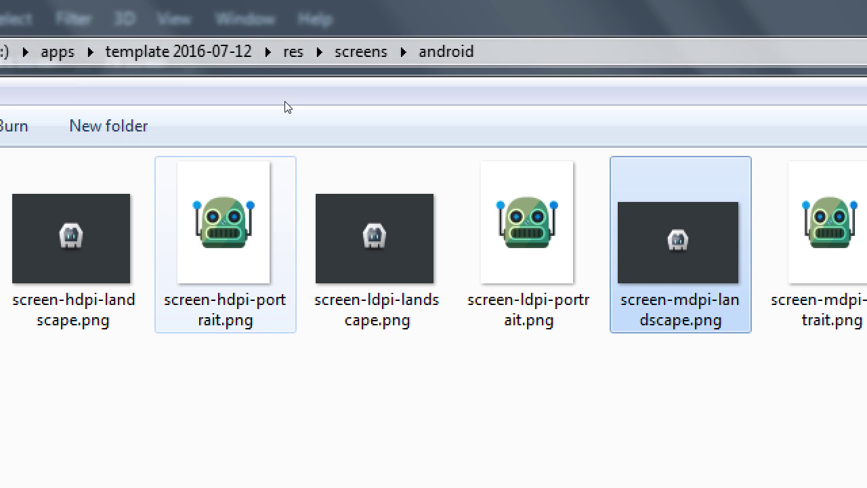
key(Left)
key(Left)
key(Left)
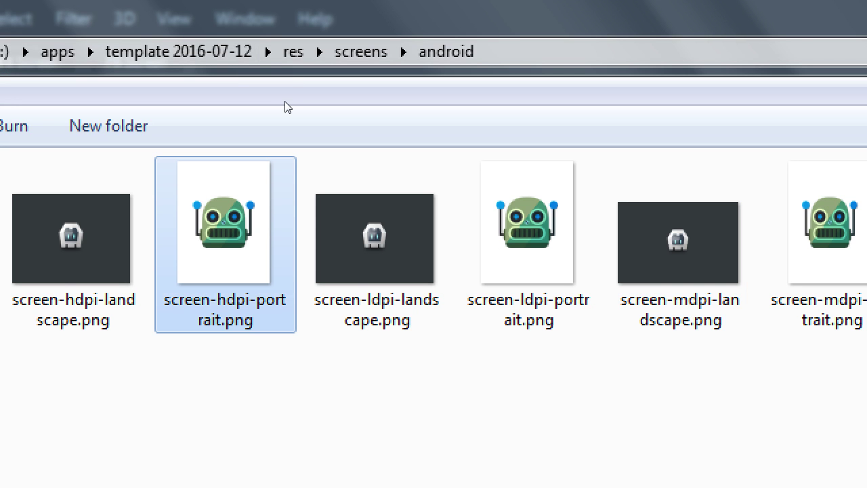